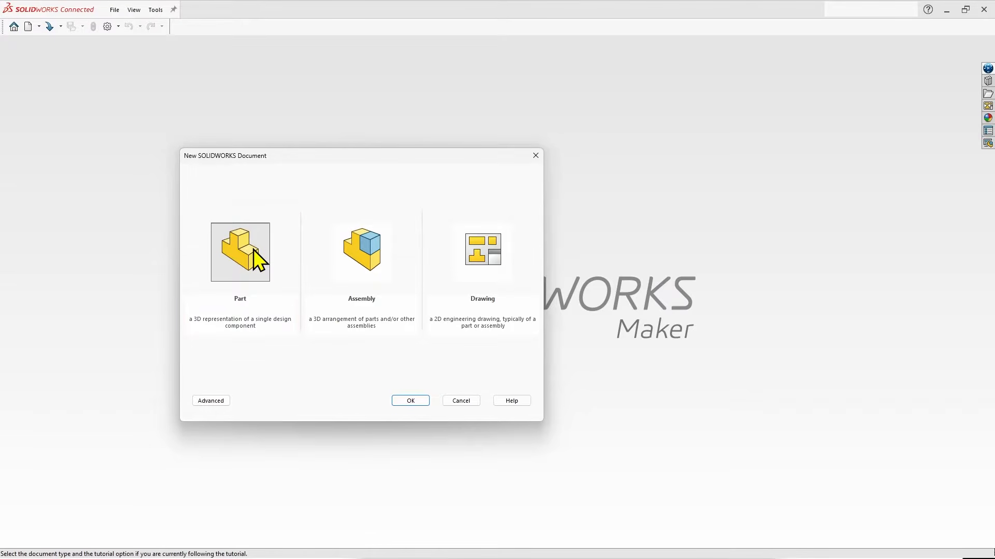
# Create a new part document and examine its Front, Top and Right planes and their common origin.
pyautogui.click(409, 400)
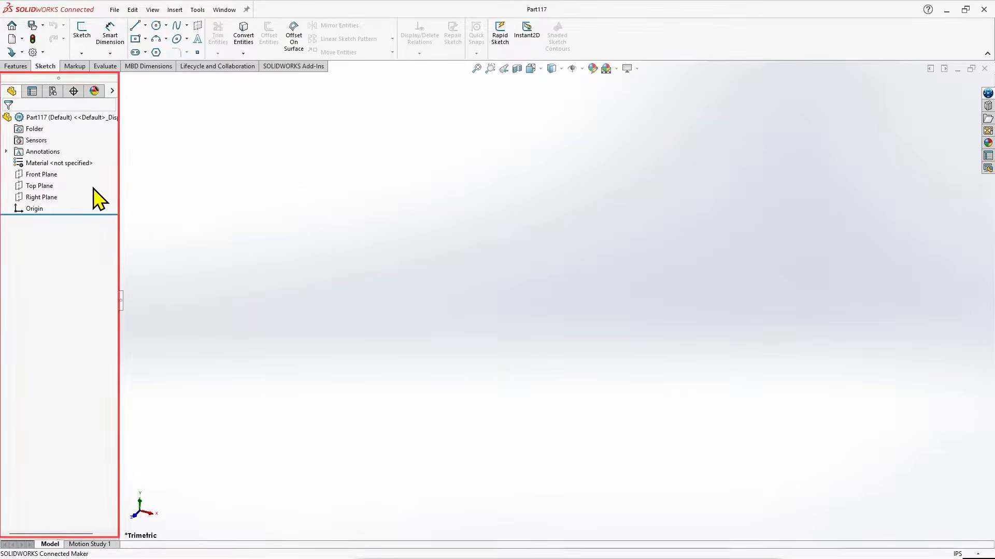
pyautogui.click(42, 175)
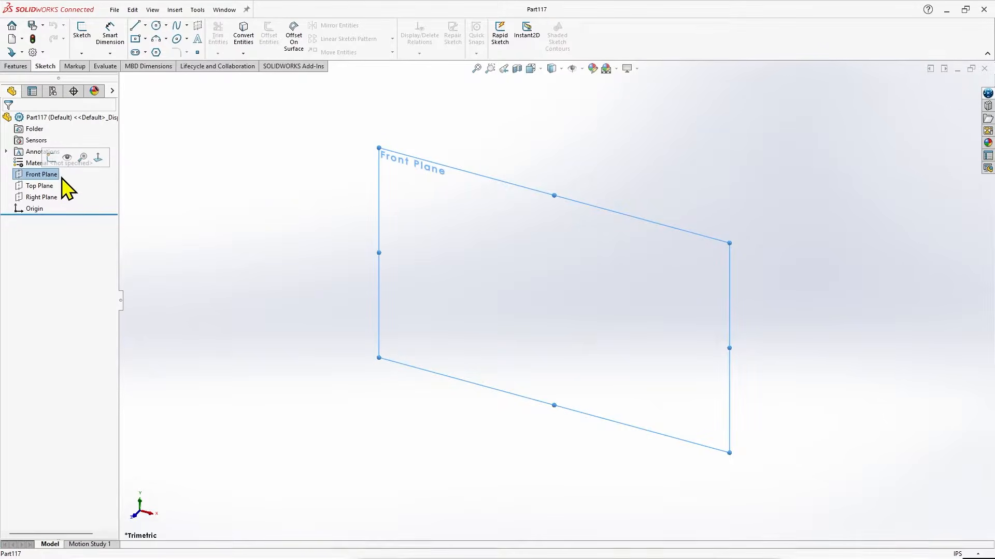
pyautogui.click(45, 186)
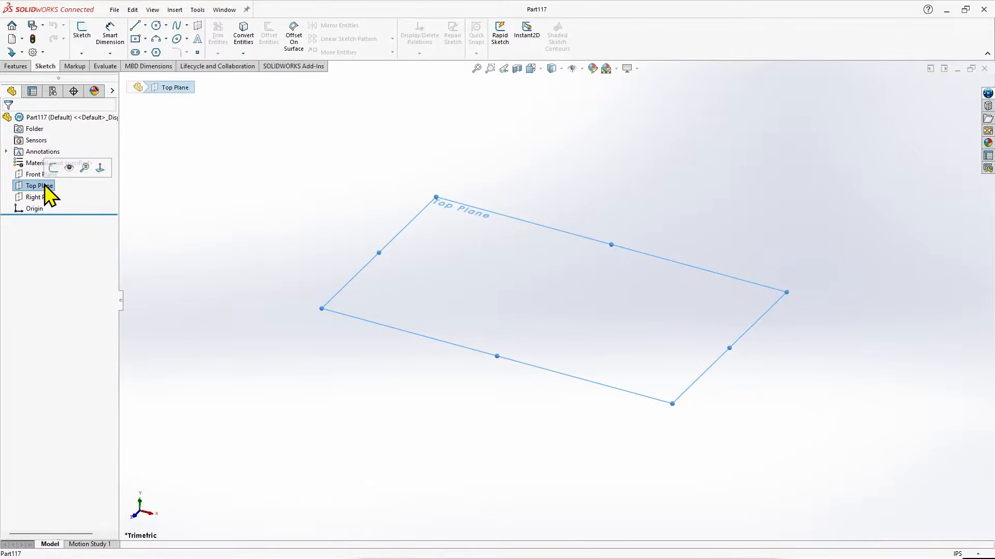
pyautogui.click(45, 198)
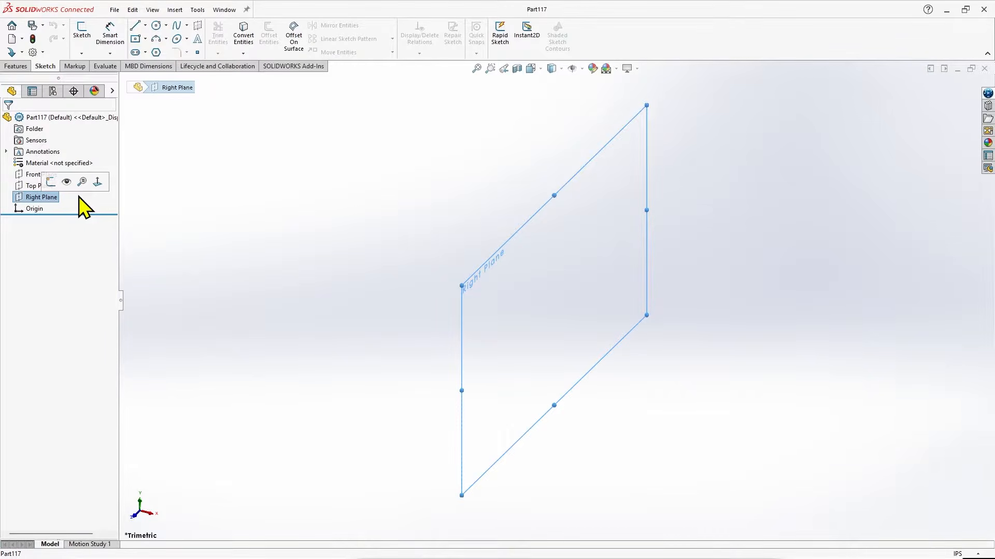
pyautogui.keyDown('ctrl'); pyautogui.click(28, 188); pyautogui.keyUp('ctrl')
pyautogui.keyDown('ctrl'); pyautogui.click(30, 177); pyautogui.keyUp('ctrl')
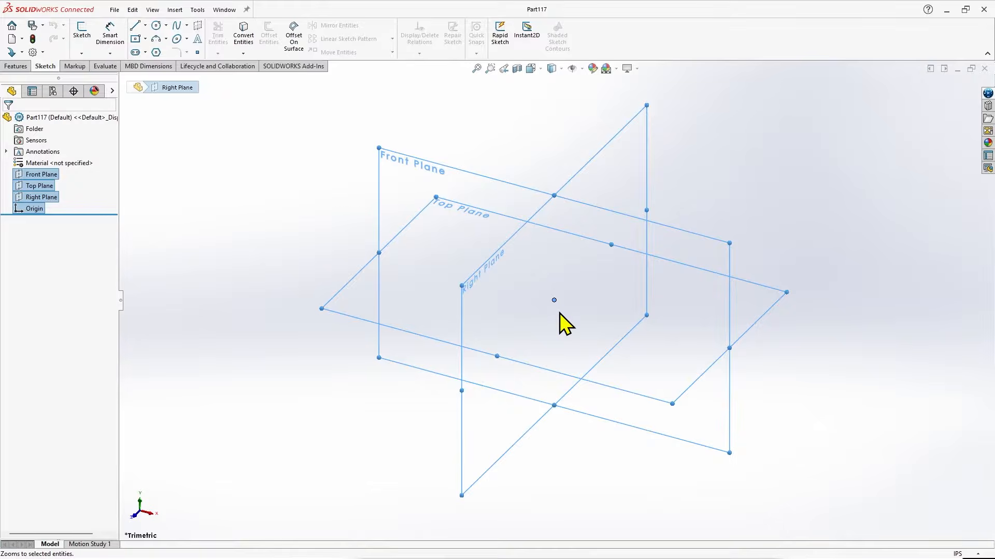
pyautogui.moveTo(559, 313); pyautogui.dragTo(467, 192, button='middle')
pyautogui.click(350, 205)
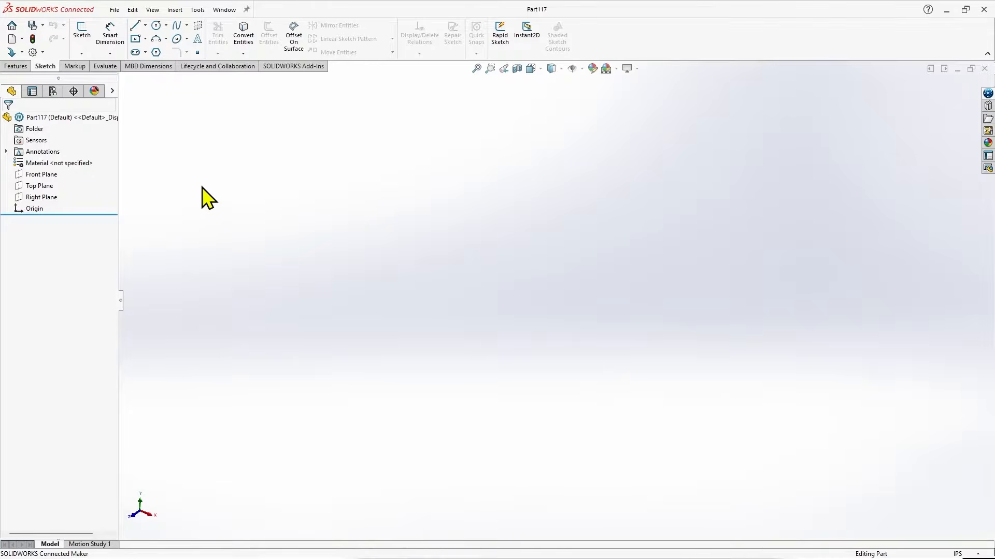
# Sketch a center rectangle about 3.72 by 2.69 in on the Front Plane, centred on the origin, and exit the sketch.
pyautogui.click(47, 174)
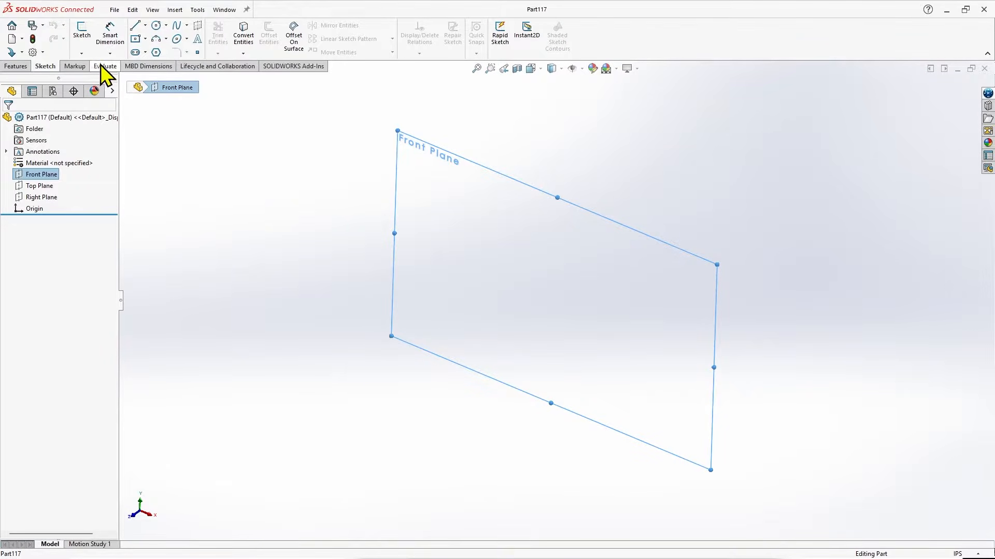
pyautogui.click(83, 40)
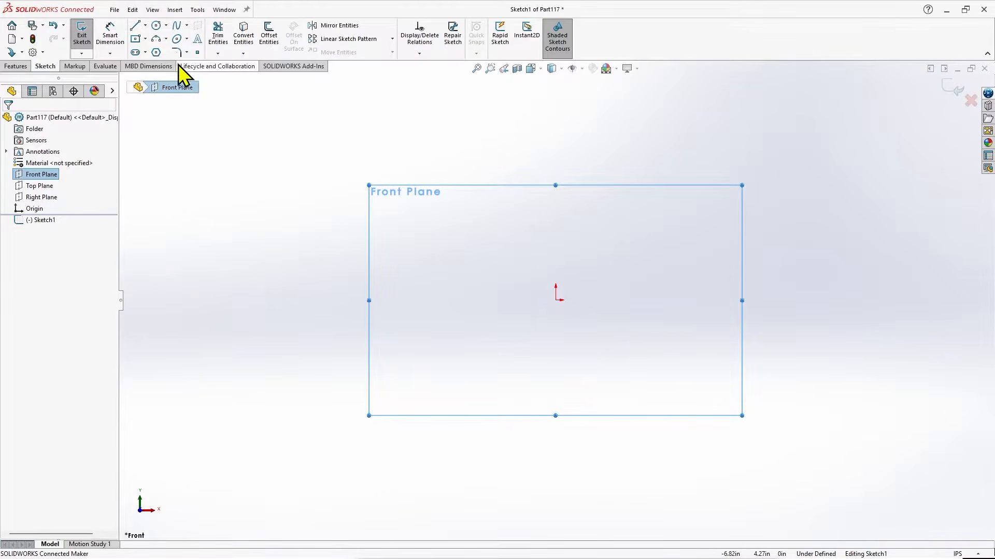
pyautogui.click(135, 39)
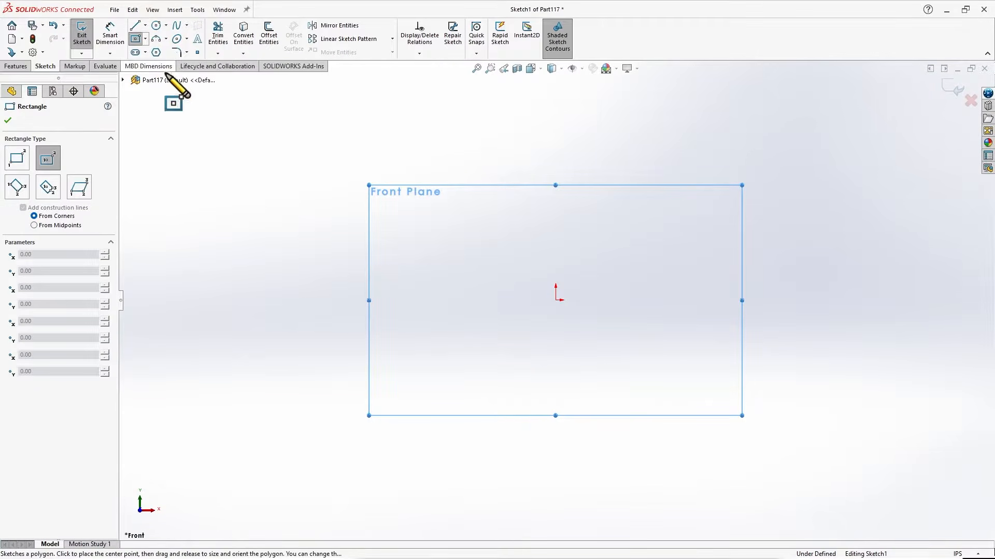
pyautogui.click(555, 300)
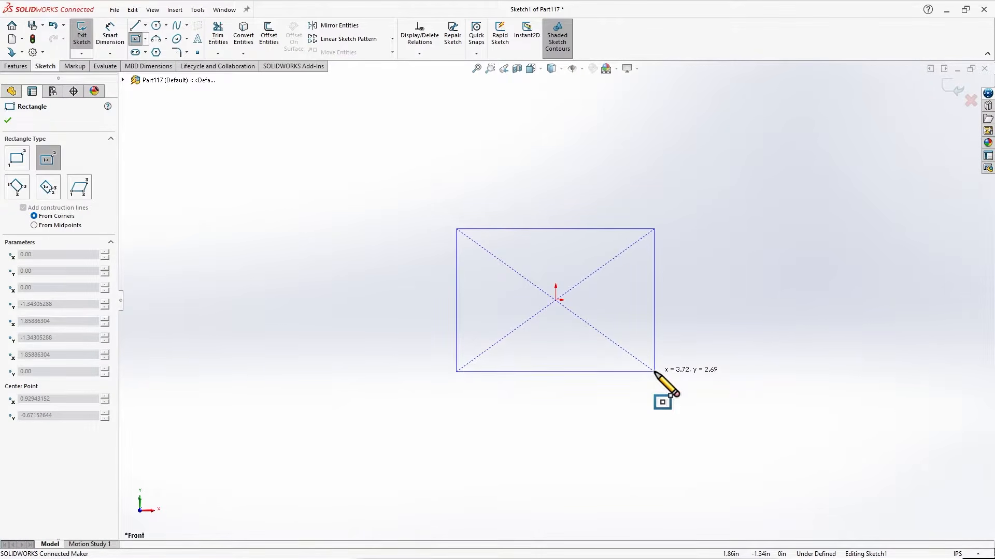
pyautogui.click(654, 372)
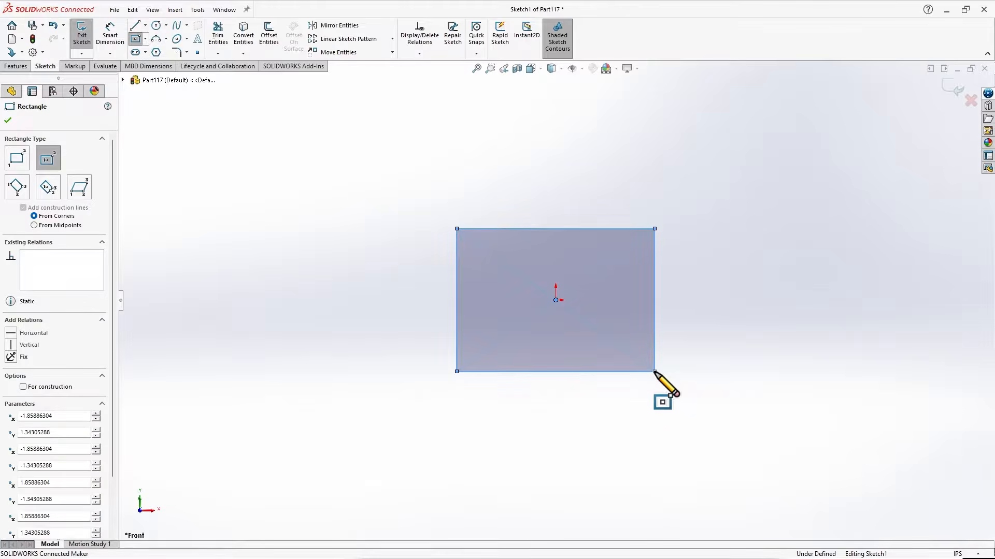
pyautogui.click(8, 121)
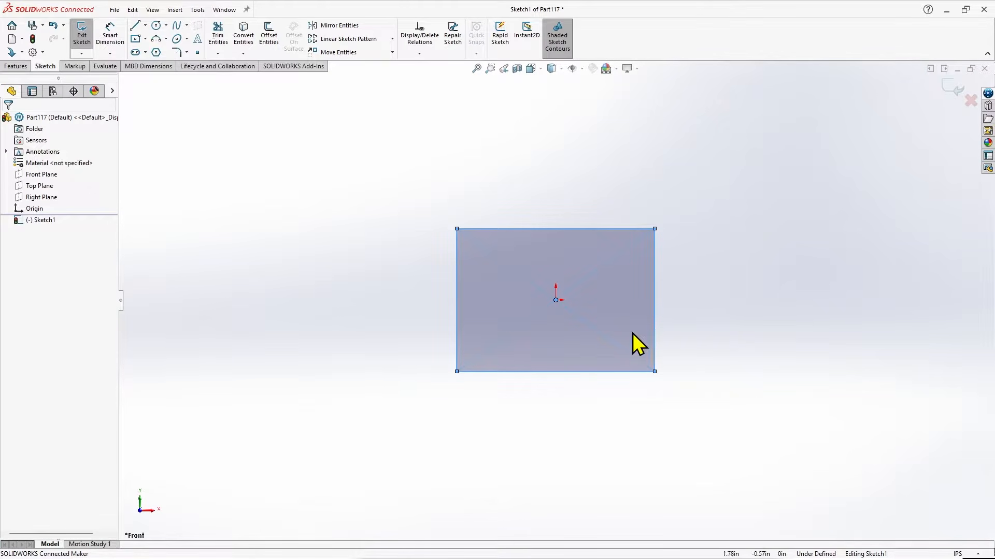
pyautogui.moveTo(568, 311)
pyautogui.mouseDown(button='middle')
pyautogui.moveTo(550, 304)
pyautogui.moveTo(497, 408)
pyautogui.moveTo(526, 322)
pyautogui.moveTo(642, 324)
pyautogui.moveTo(580, 295)
pyautogui.moveTo(537, 320)
pyautogui.moveTo(528, 367)
pyautogui.mouseUp(button='middle')
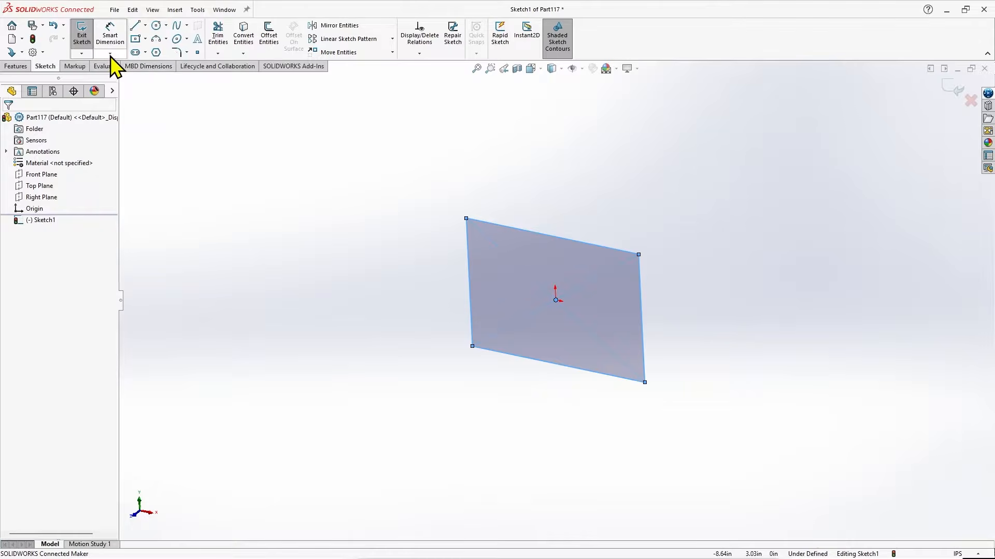
pyautogui.click(82, 39)
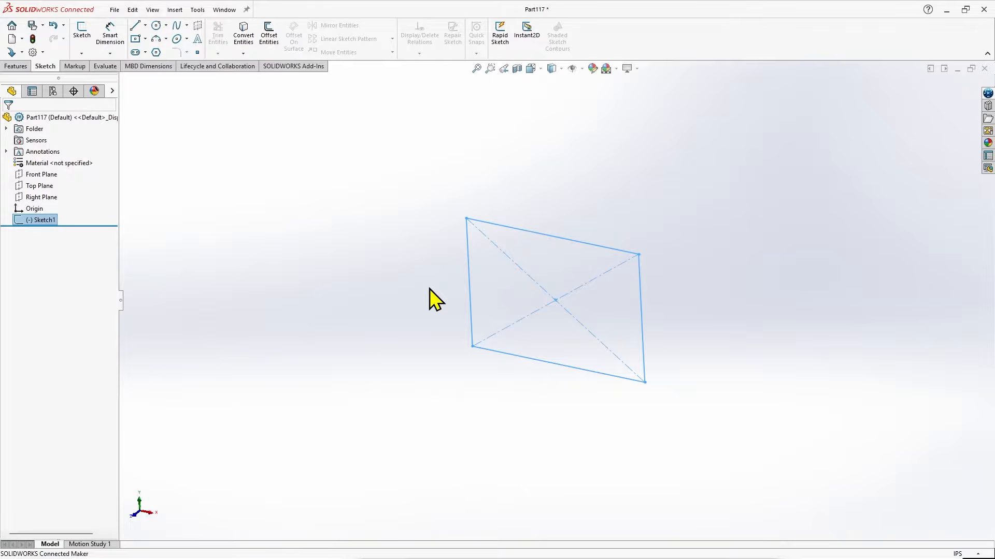
# Extrude the rectangle sketch as a blind boss with a depth of 5 in.
pyautogui.click(17, 70)
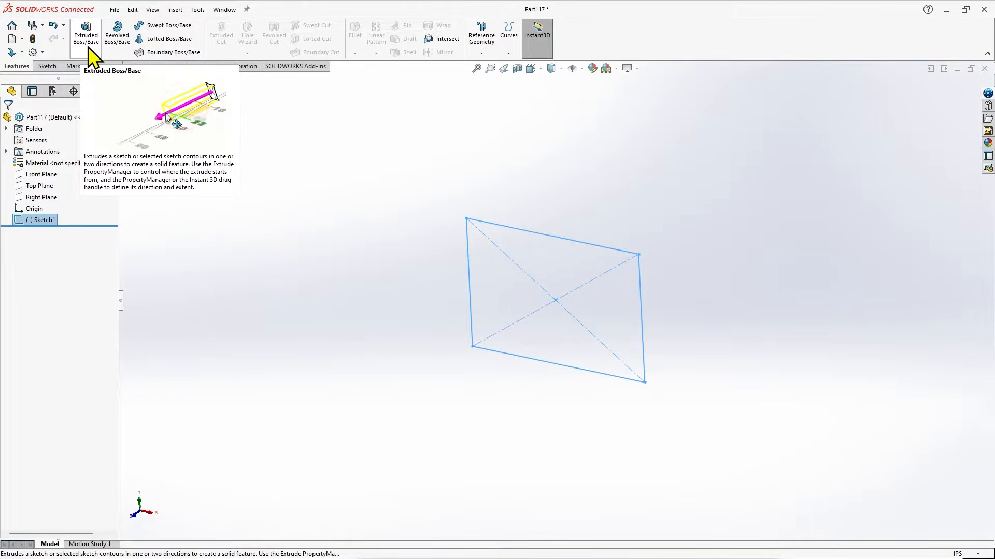
pyautogui.click(88, 47)
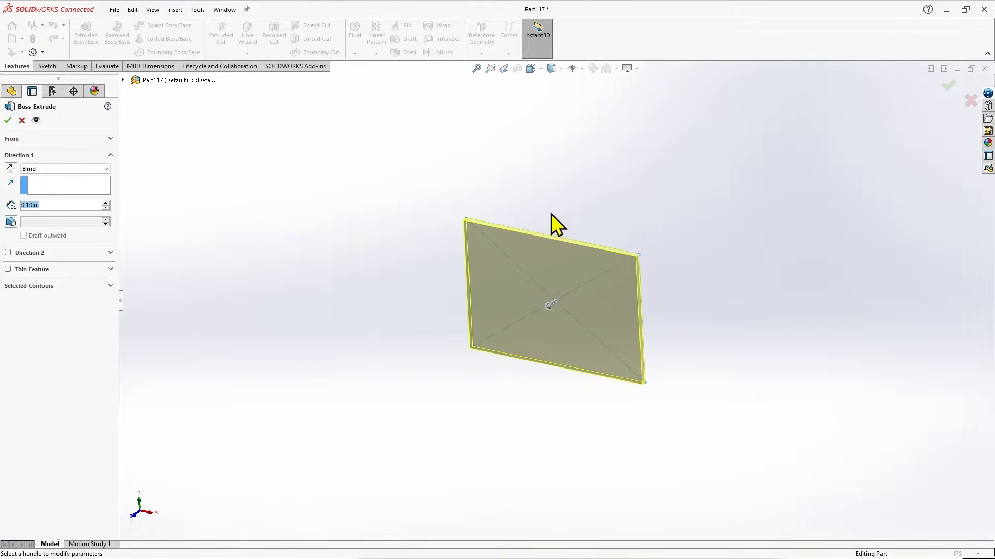
pyautogui.moveTo(548, 308)
pyautogui.mouseDown()
pyautogui.moveTo(529, 333)
pyautogui.moveTo(393, 388)
pyautogui.mouseUp()
pyautogui.scroll(-2, 495, 373)
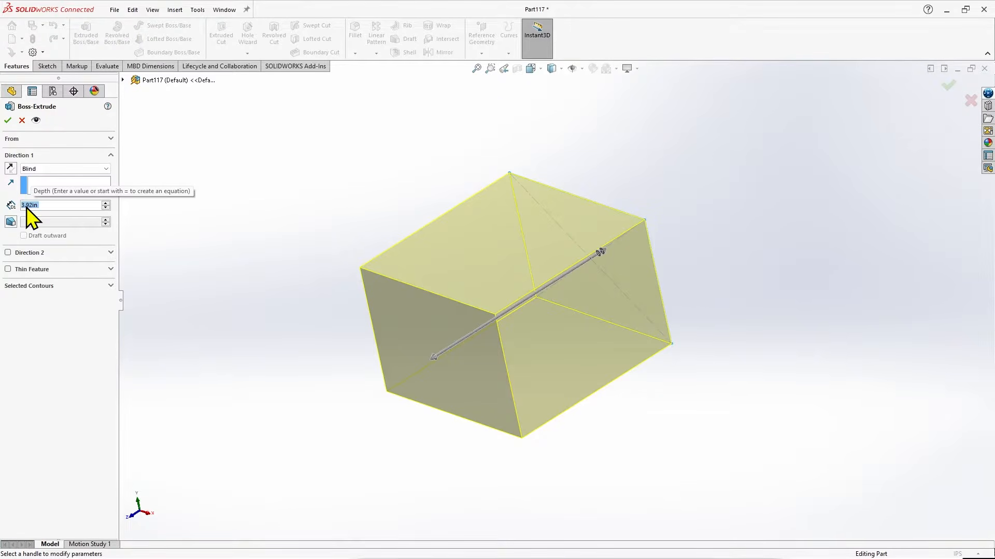
pyautogui.click(8, 120)
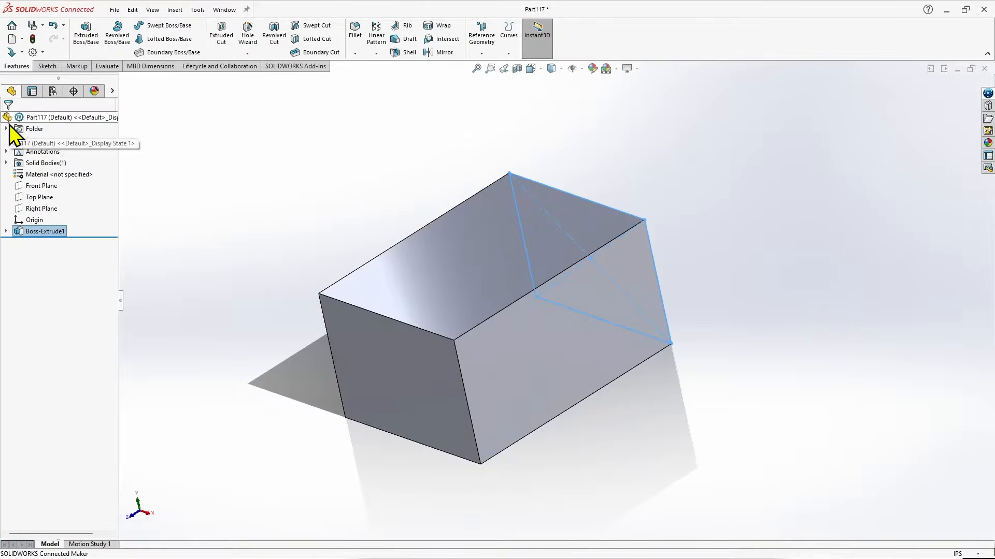
# Sketch a circle with a radius of about 1.31 in near the middle of the block's top face.
pyautogui.moveTo(629, 409); pyautogui.dragTo(675, 367, button='middle')
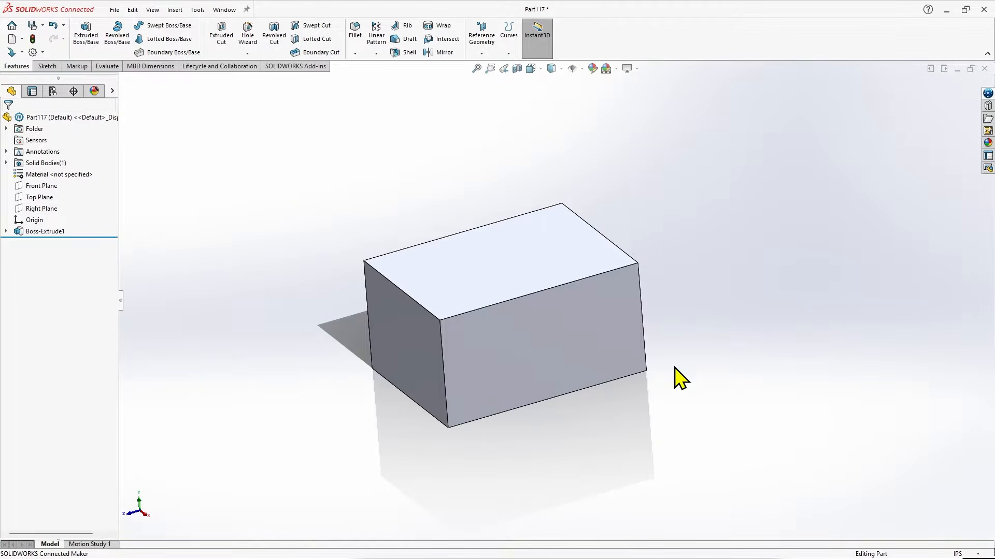
pyautogui.click(42, 183)
pyautogui.click(263, 318)
pyautogui.hotkey('ctrl', '7')
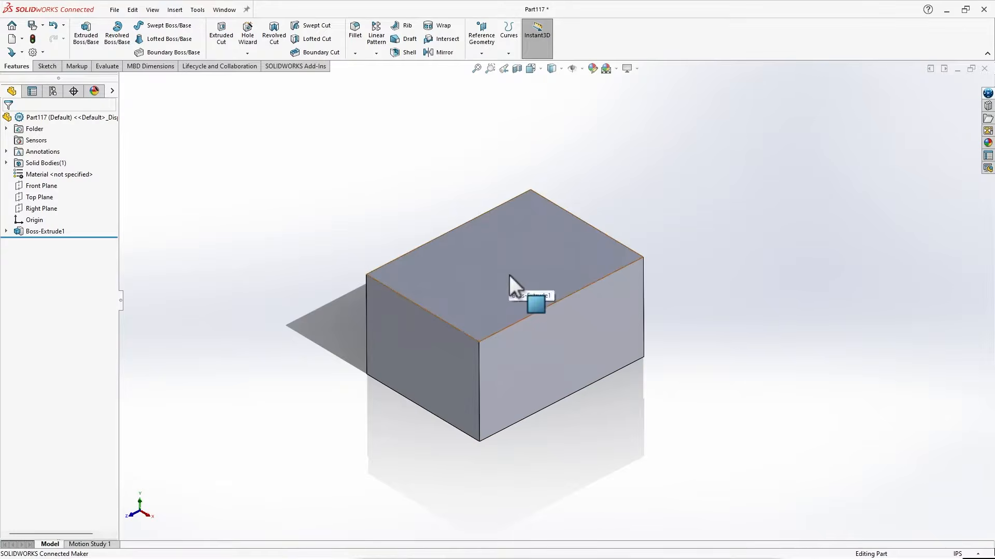
pyautogui.click(508, 275)
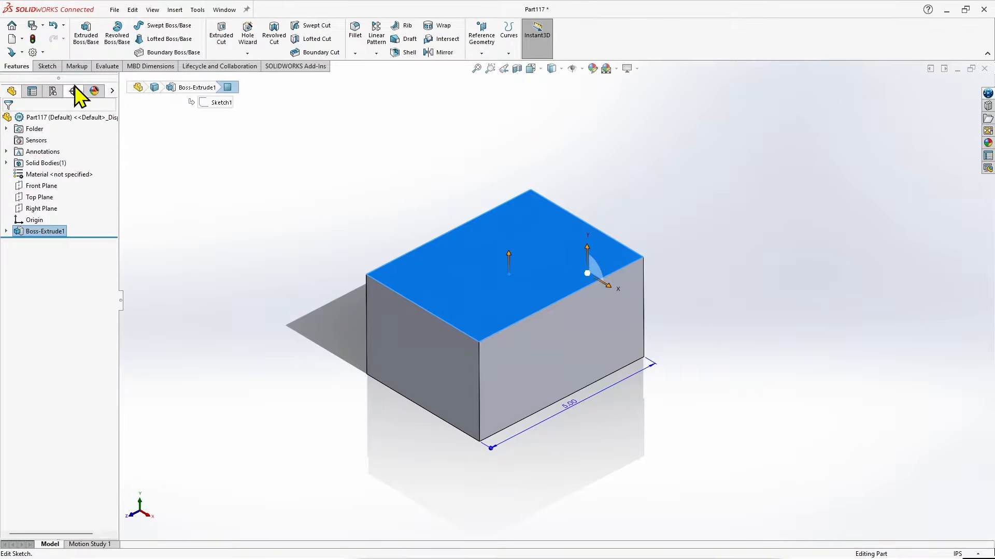
pyautogui.click(46, 66)
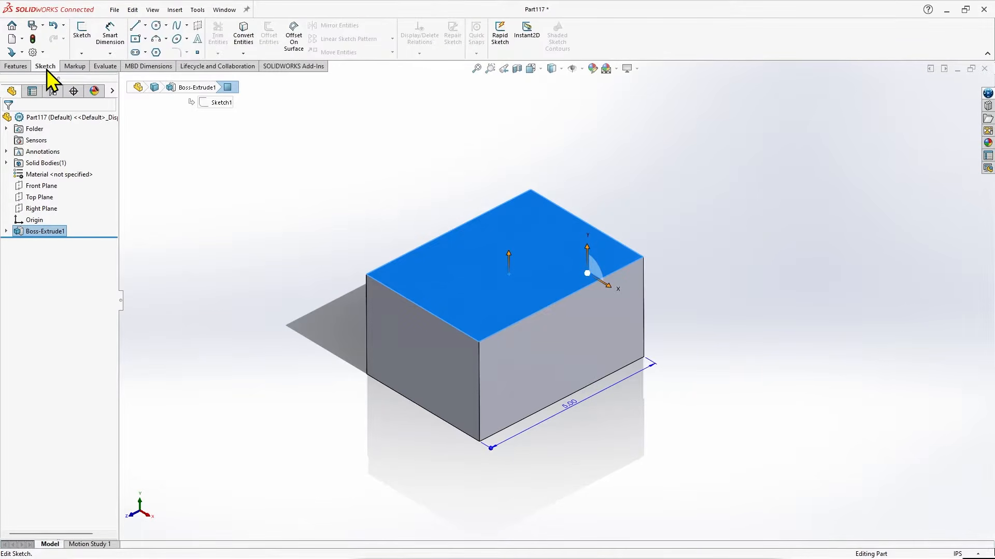
pyautogui.click(81, 35)
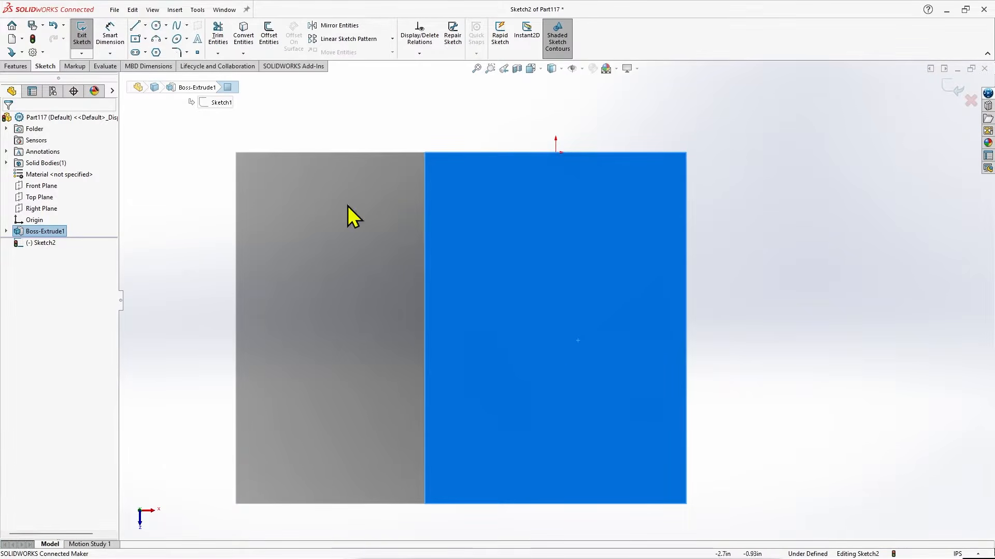
pyautogui.click(157, 27)
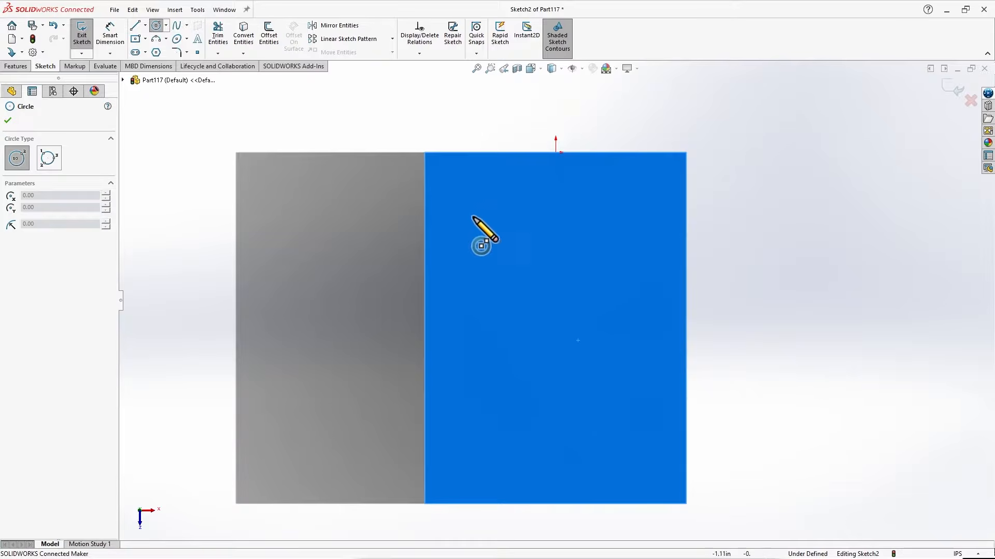
pyautogui.click(556, 333)
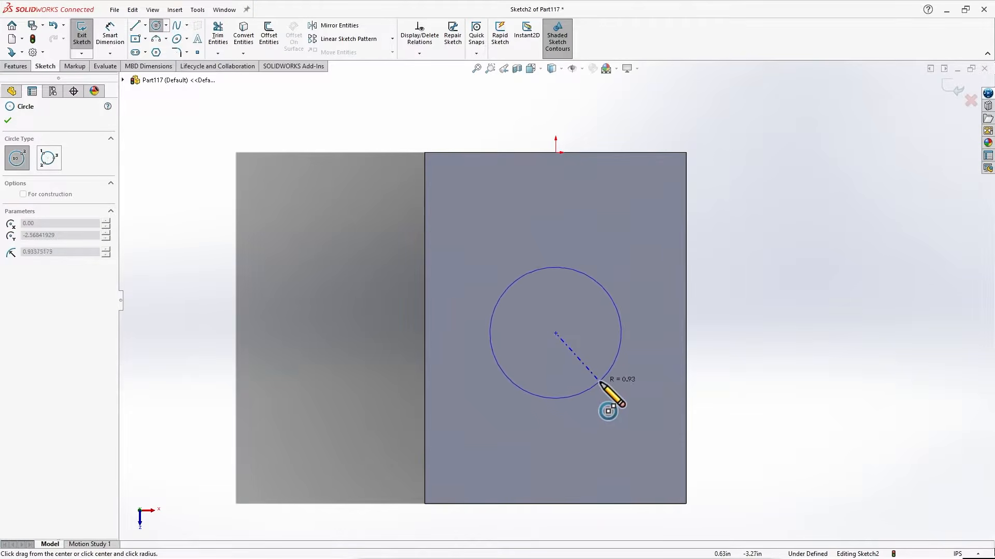
pyautogui.click(621, 399)
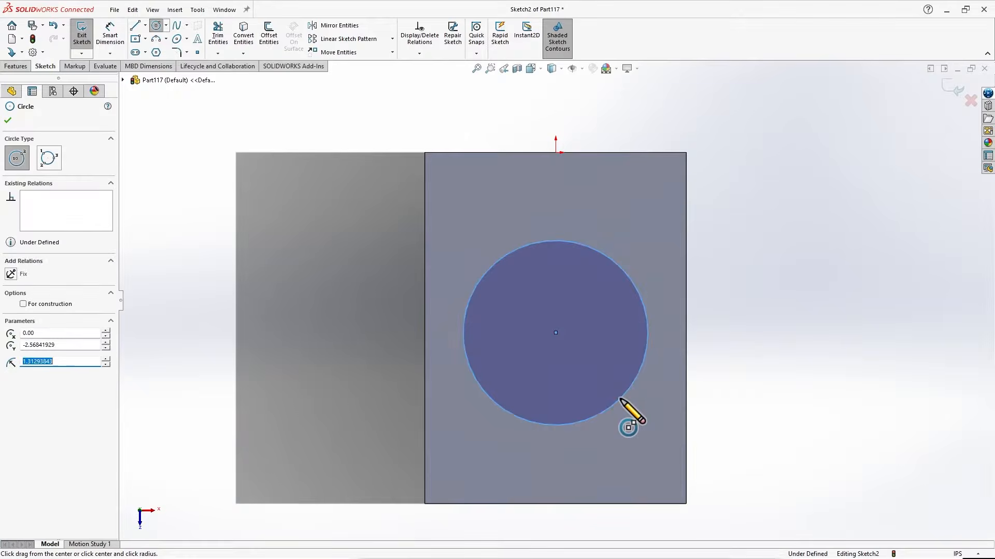
# Add a diameter dimension to the circle, accepting its drawn size, and exit the sketch.
pyautogui.scroll(1, 342, 307)
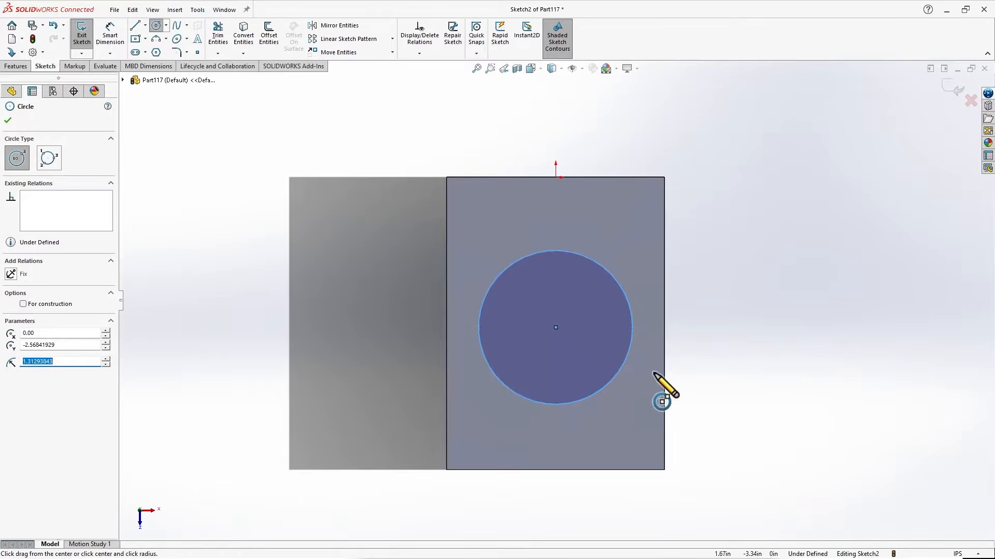
pyautogui.scroll(-1, 659, 393)
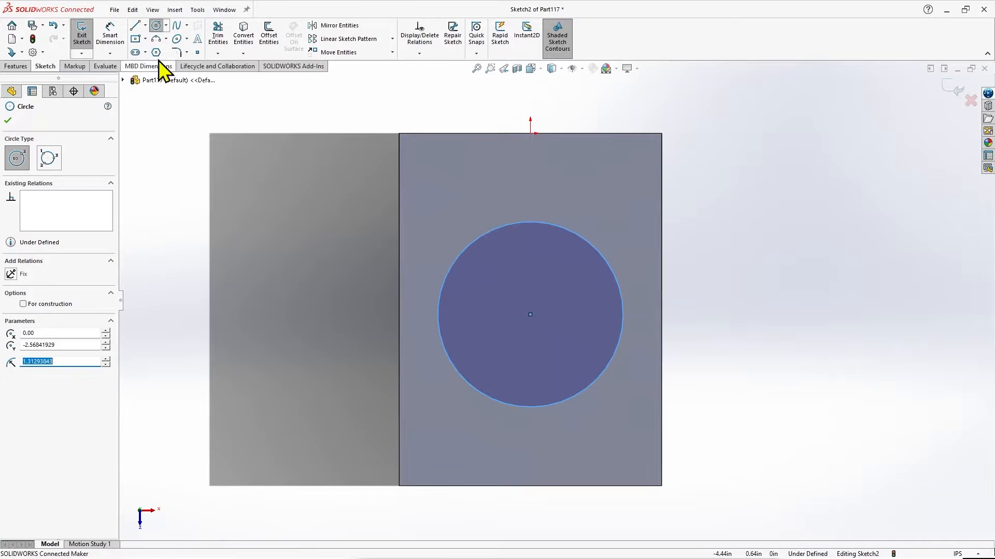
pyautogui.click(111, 37)
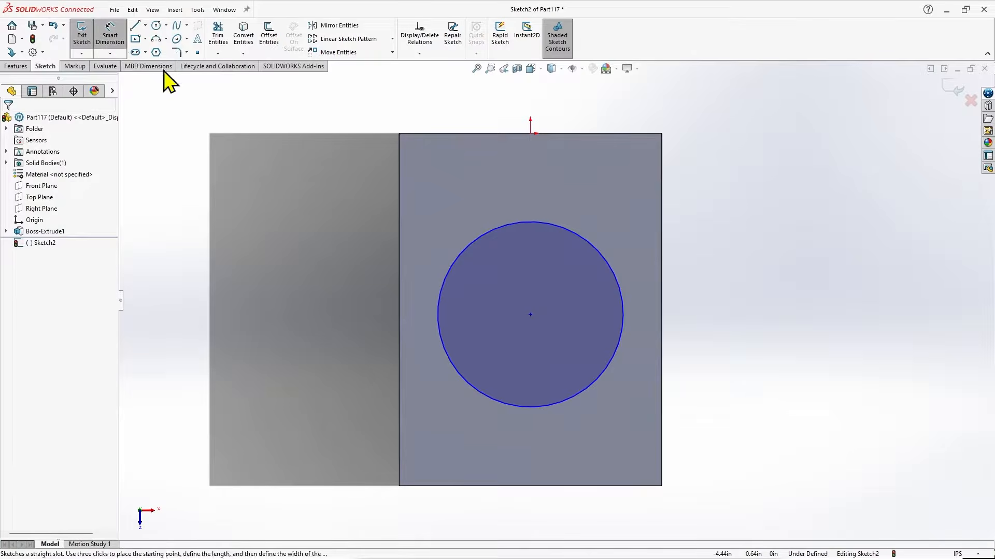
pyautogui.click(464, 248)
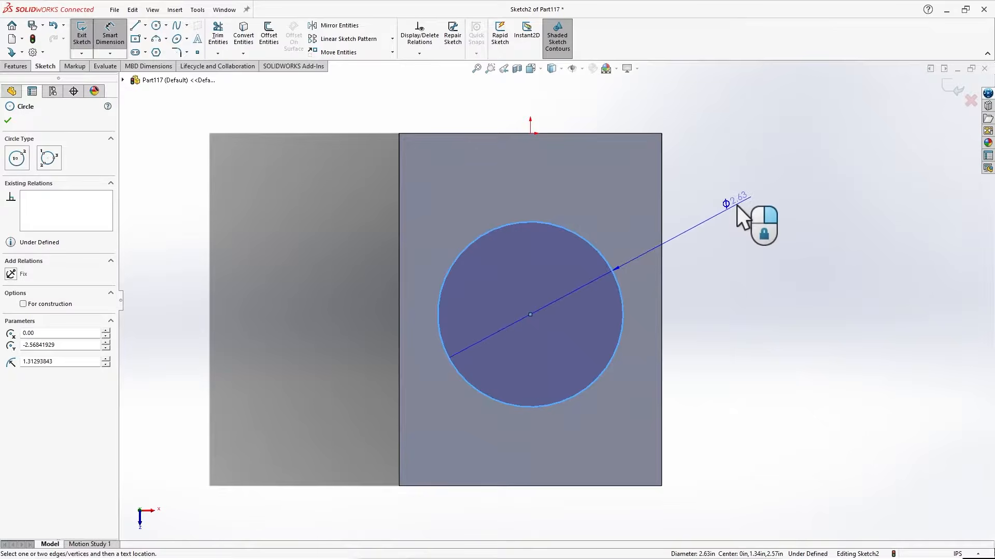
pyautogui.click(732, 208)
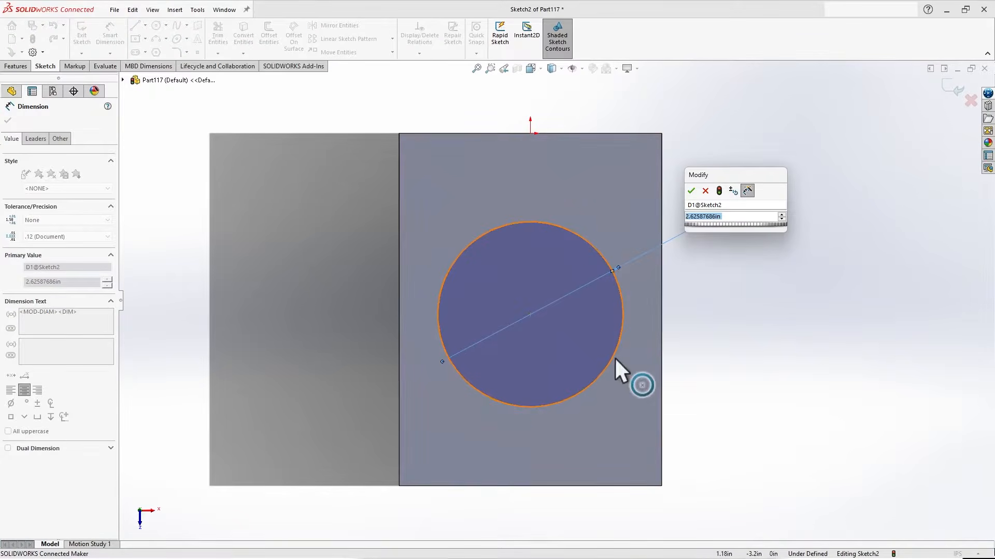
pyautogui.click(693, 191)
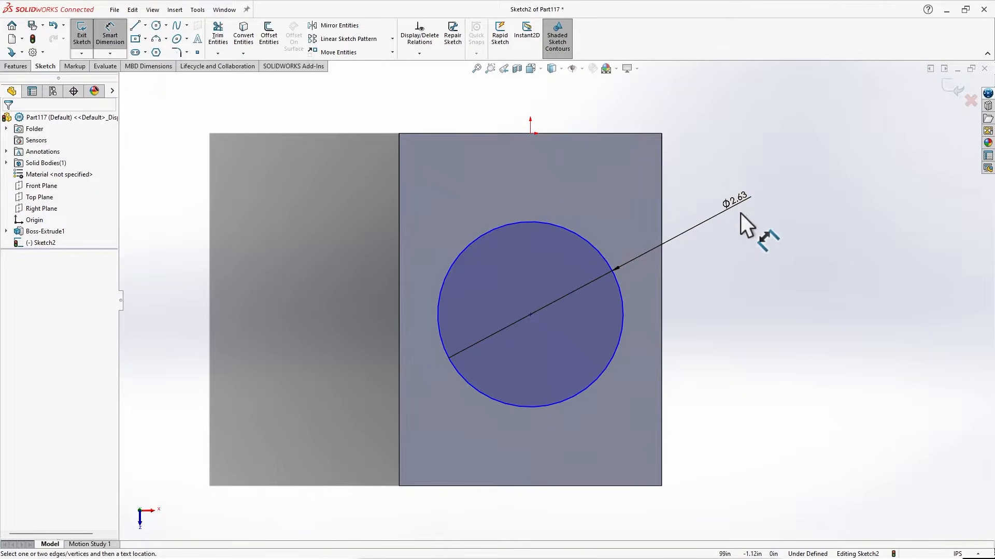
pyautogui.scroll(2, 484, 325)
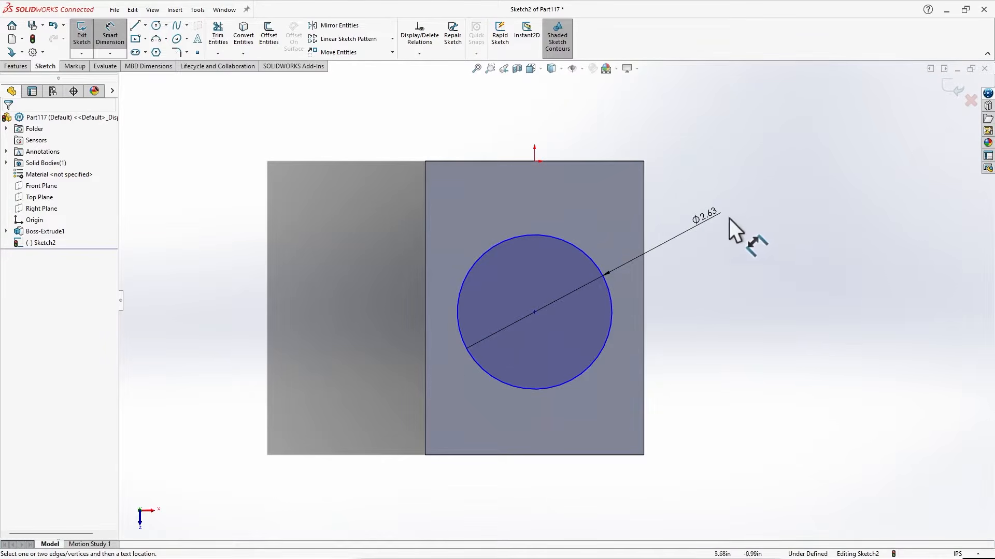
pyautogui.click(109, 41)
pyautogui.click(106, 41)
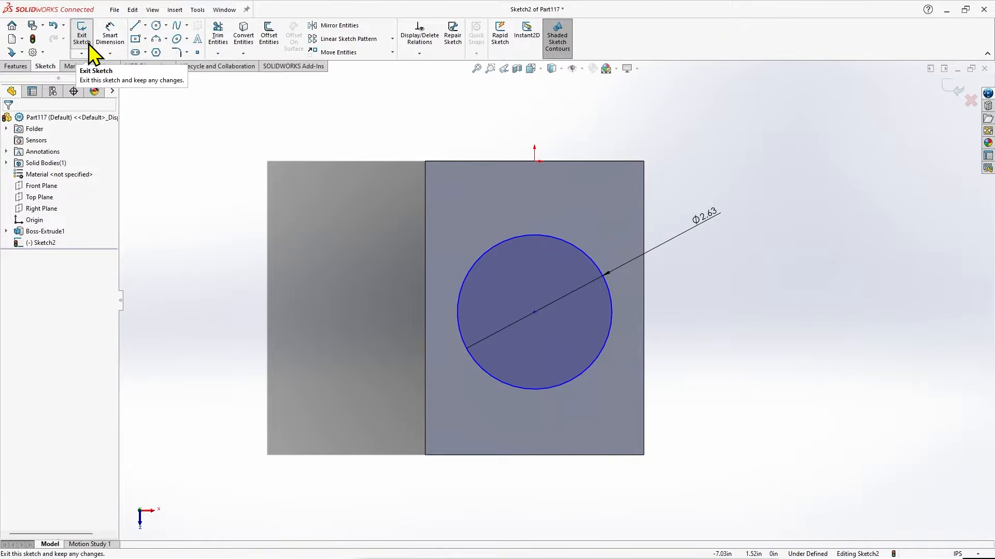
pyautogui.click(89, 44)
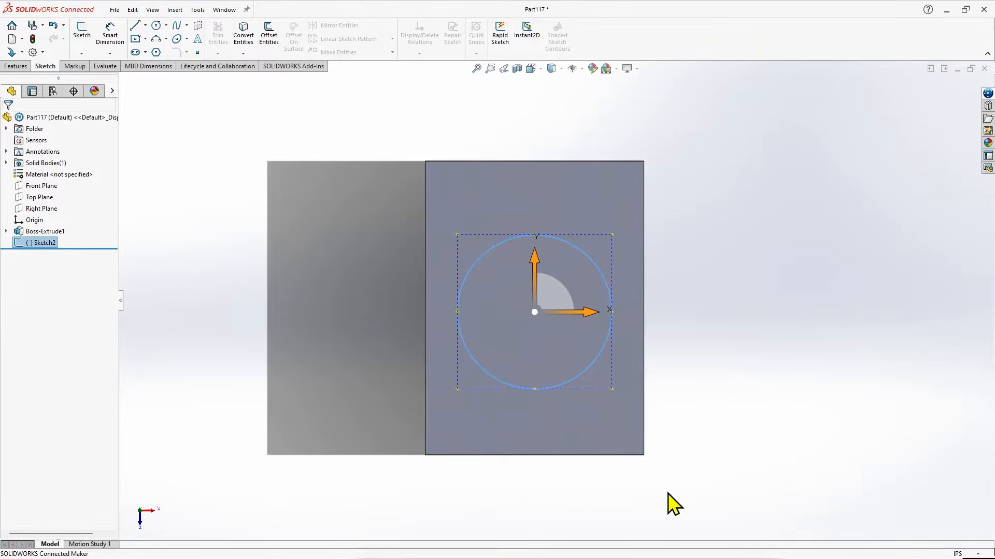
# Cut the circle sketch through the block with a blind Extruded Cut 5 in deep.
pyautogui.moveTo(544, 492)
pyautogui.mouseDown(button='middle')
pyautogui.moveTo(517, 333)
pyautogui.moveTo(441, 312)
pyautogui.moveTo(411, 373)
pyautogui.moveTo(422, 422)
pyautogui.moveTo(459, 425)
pyautogui.mouseUp(button='middle')
pyautogui.moveTo(739, 359); pyautogui.dragTo(764, 327, button='middle')
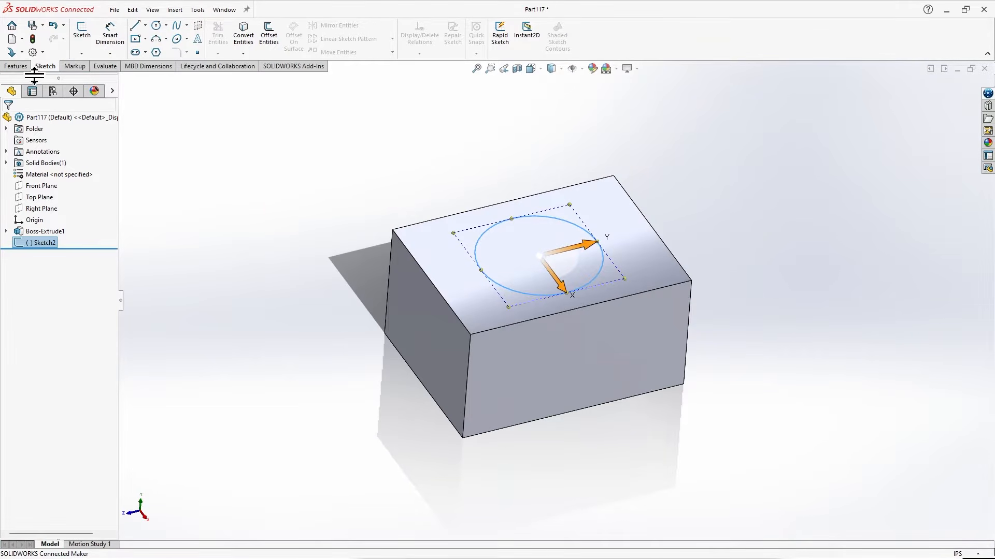
pyautogui.click(15, 66)
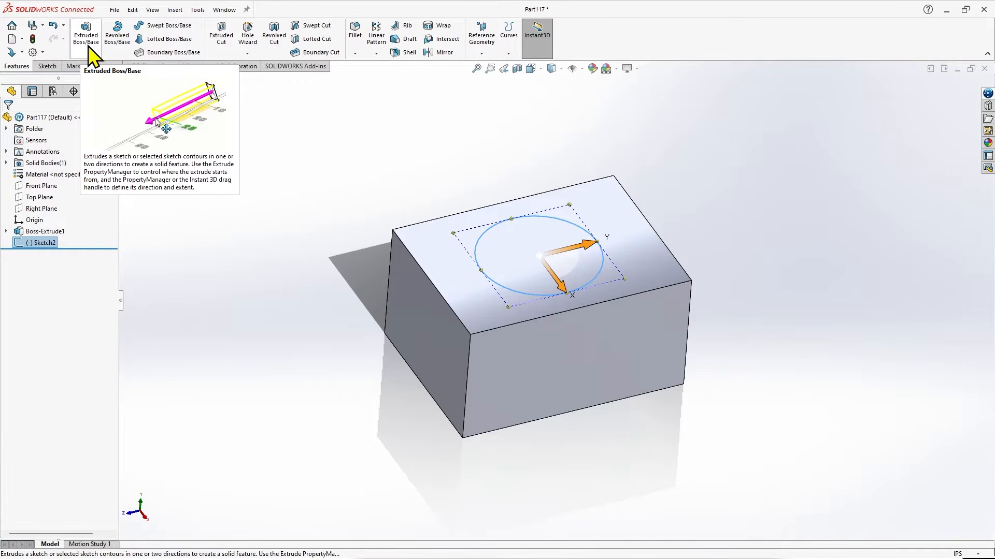
pyautogui.click(226, 46)
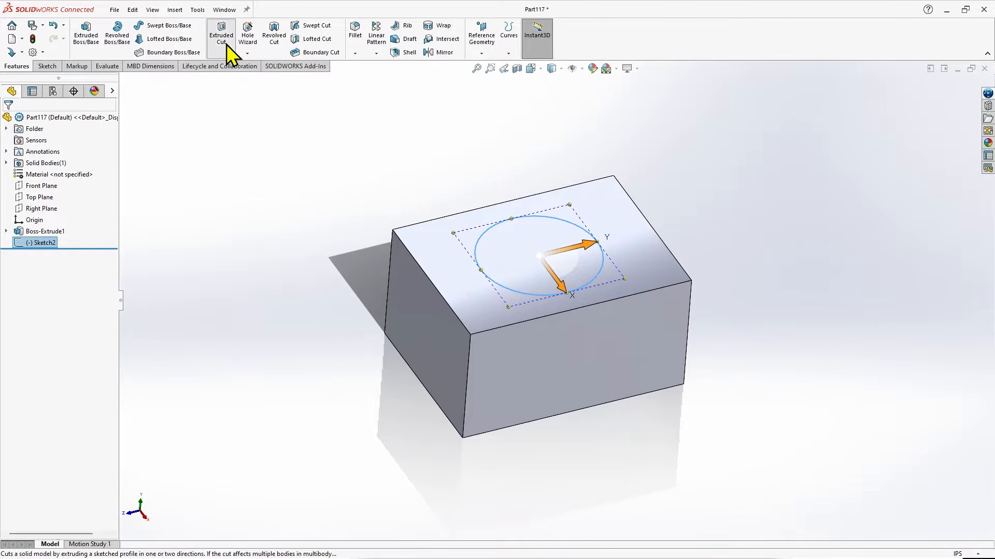
pyautogui.scroll(1, 366, 234)
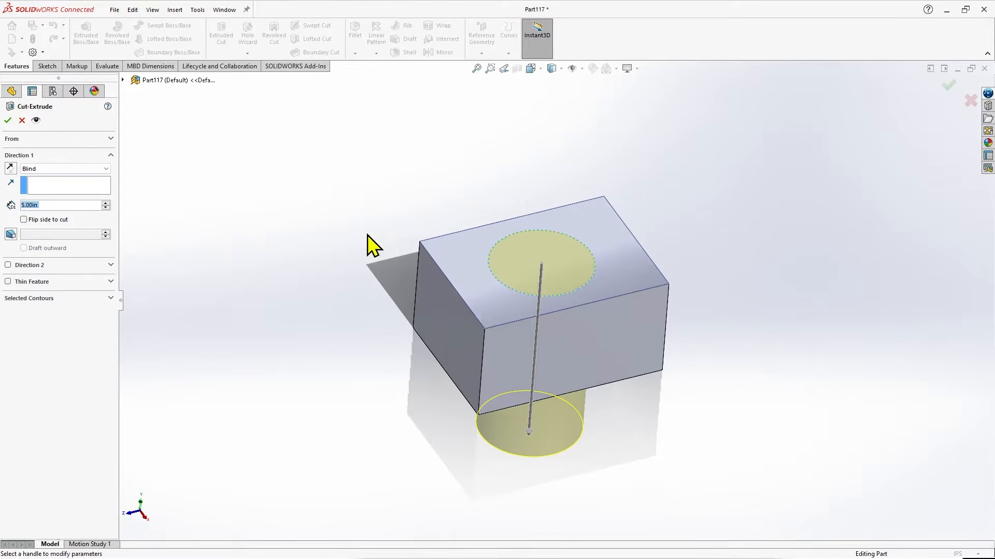
pyautogui.scroll(-1, 785, 354)
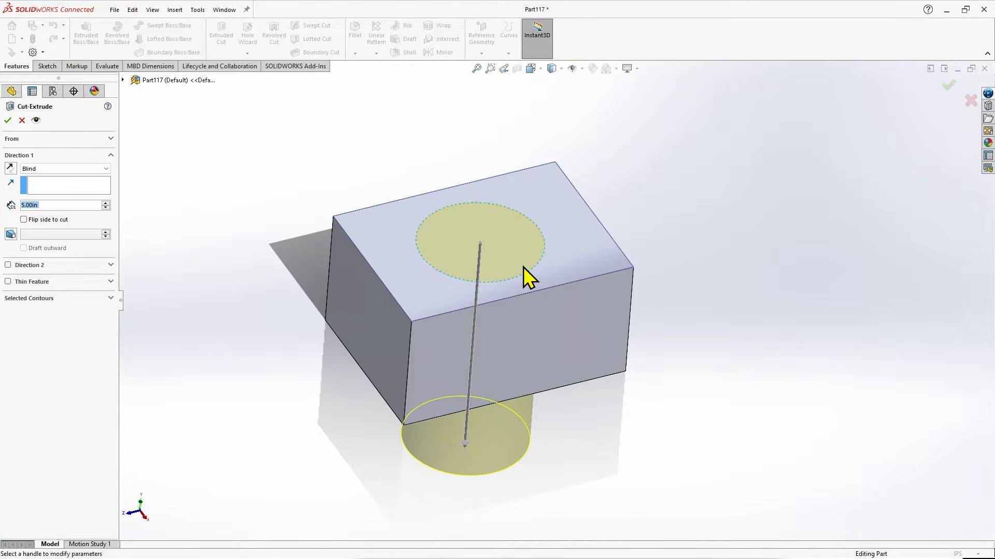
pyautogui.click(8, 120)
pyautogui.moveTo(719, 273); pyautogui.dragTo(704, 433, button='middle')
pyautogui.moveTo(584, 444); pyautogui.dragTo(625, 106, button='middle')
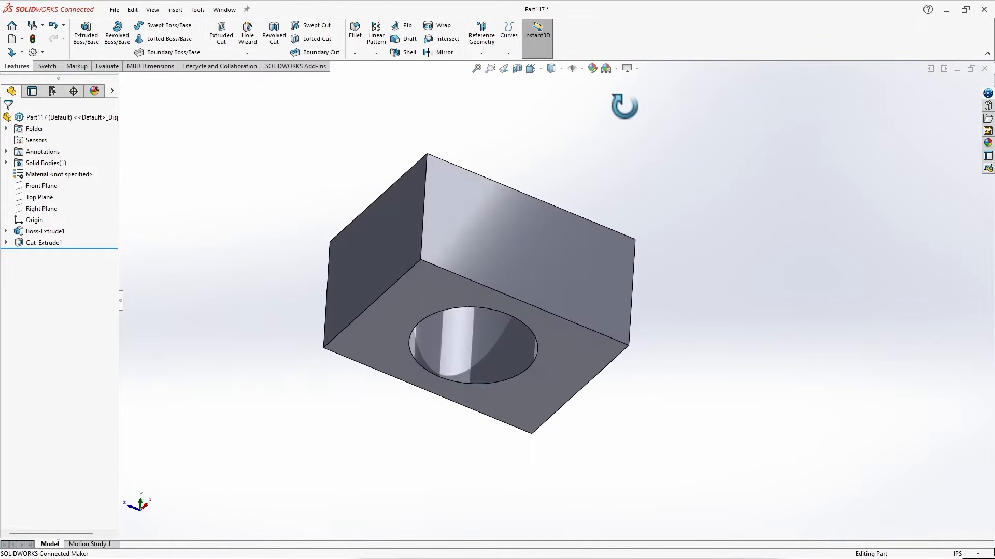
pyautogui.click(509, 347)
pyautogui.moveTo(754, 263); pyautogui.dragTo(754, 482, button='middle')
pyautogui.click(755, 482)
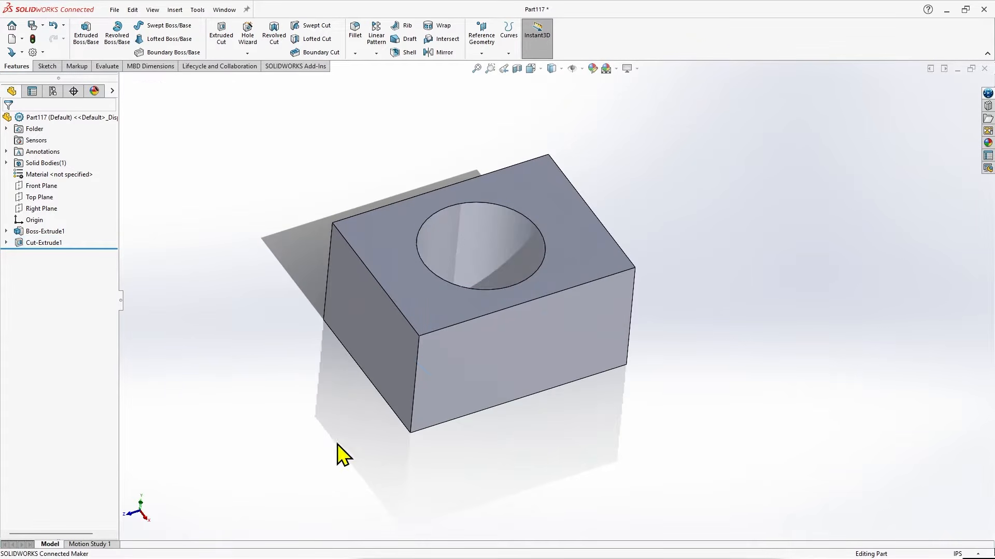
# Edit the circular cut feature and set its blind depth to 1 in.
pyautogui.click(53, 244)
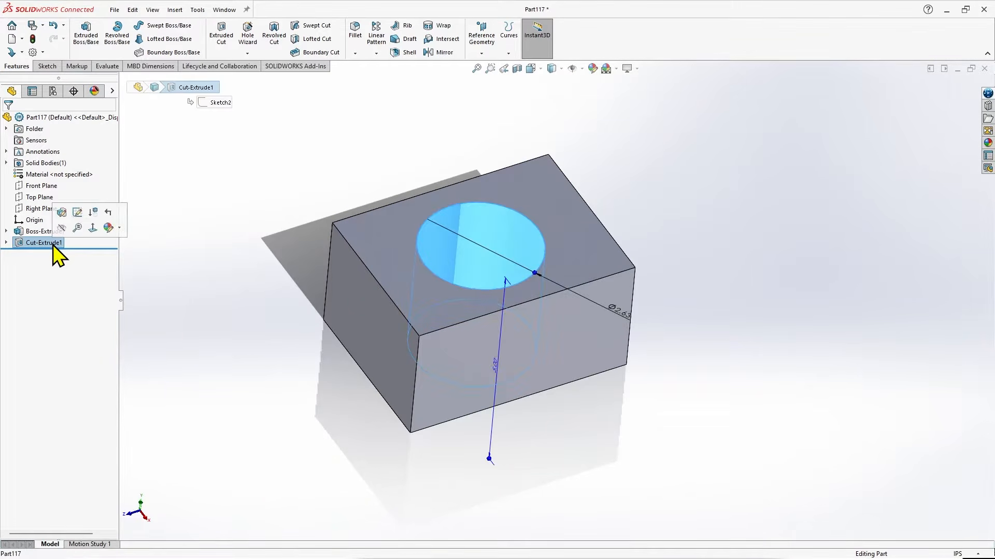
pyautogui.click(62, 214)
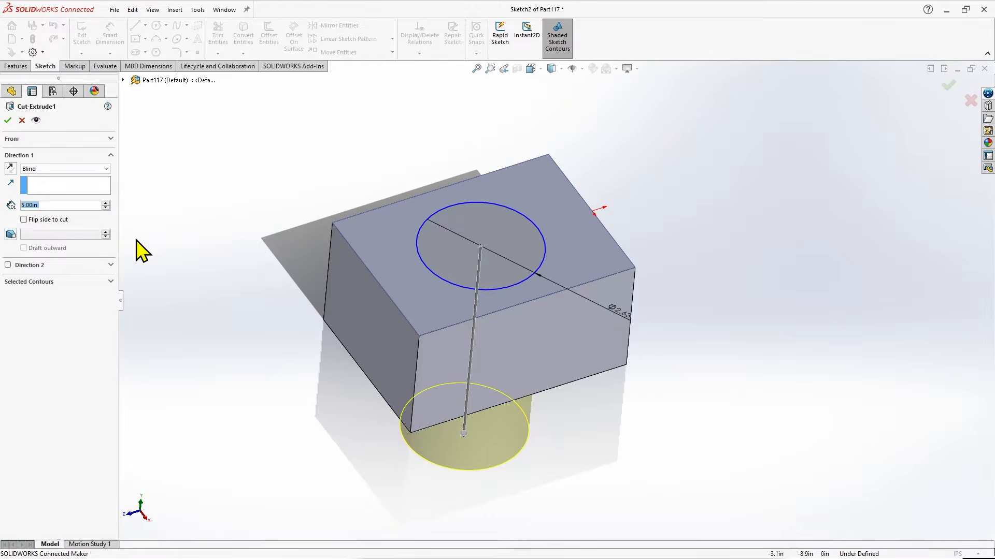
pyautogui.moveTo(639, 480); pyautogui.dragTo(631, 413, button='middle')
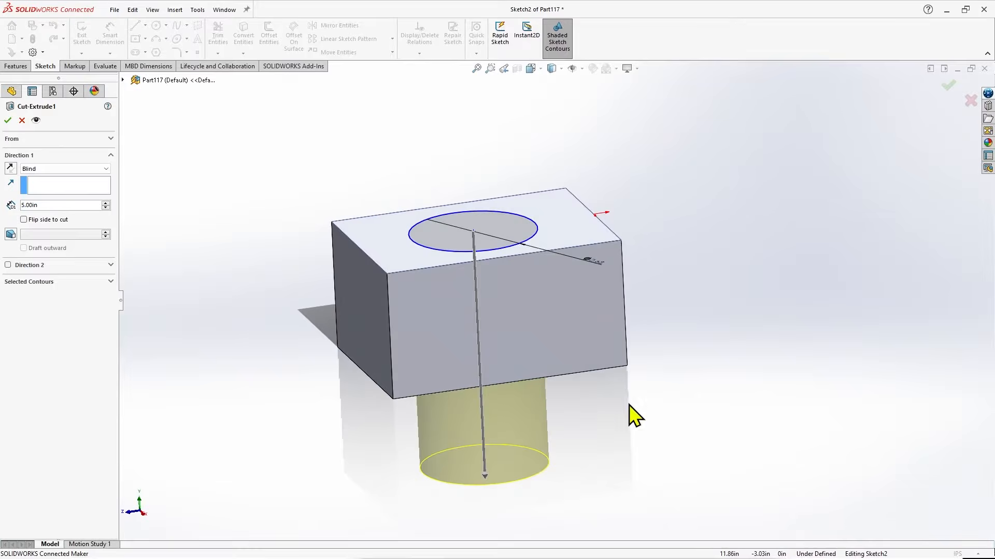
pyautogui.moveTo(482, 475); pyautogui.dragTo(475, 319)
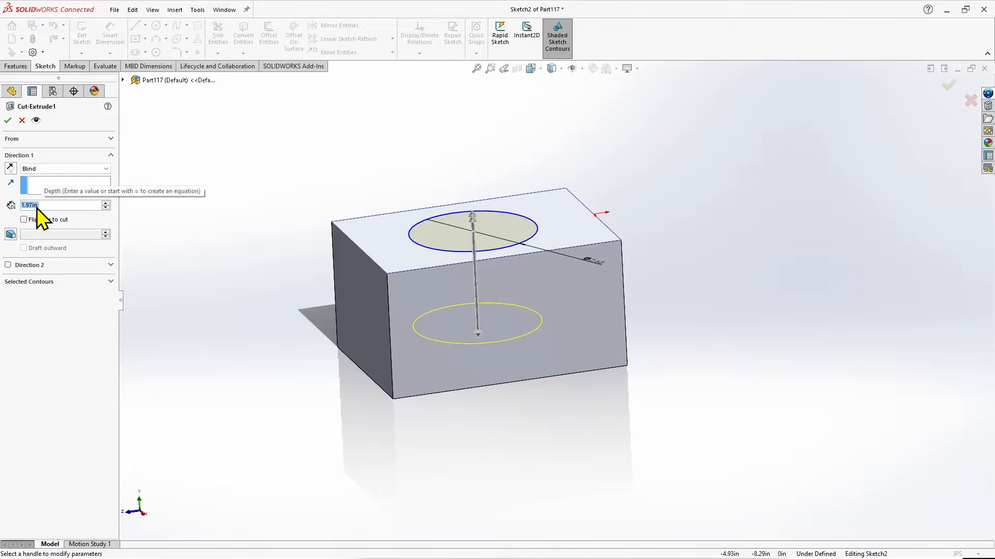
pyautogui.write('1')
pyautogui.press('Return')
pyautogui.moveTo(755, 304)
pyautogui.mouseDown(button='middle')
pyautogui.moveTo(757, 329)
pyautogui.moveTo(760, 302)
pyautogui.mouseUp(button='middle')
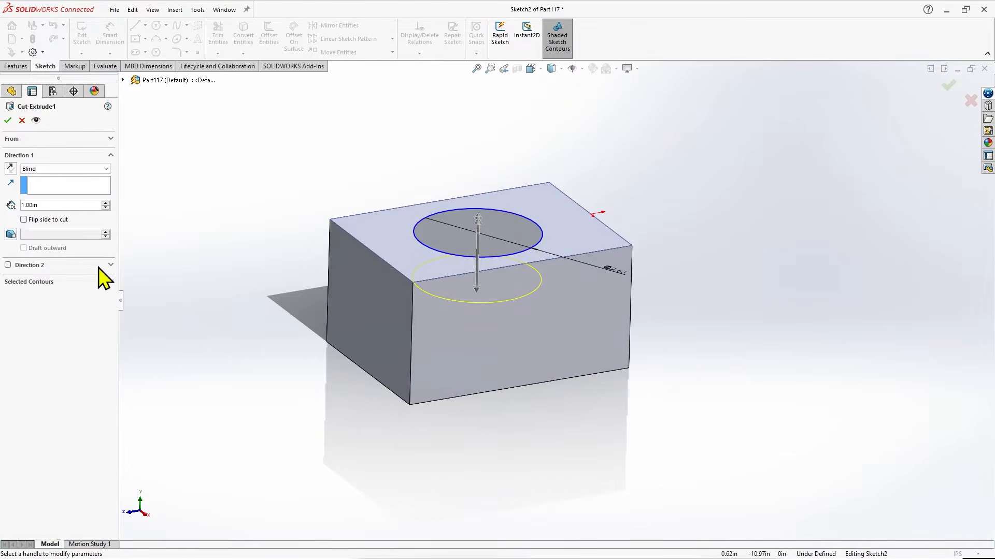
# Try the Up To Next and Through All end conditions on the circular cut and return it to Blind.
pyautogui.click(99, 171)
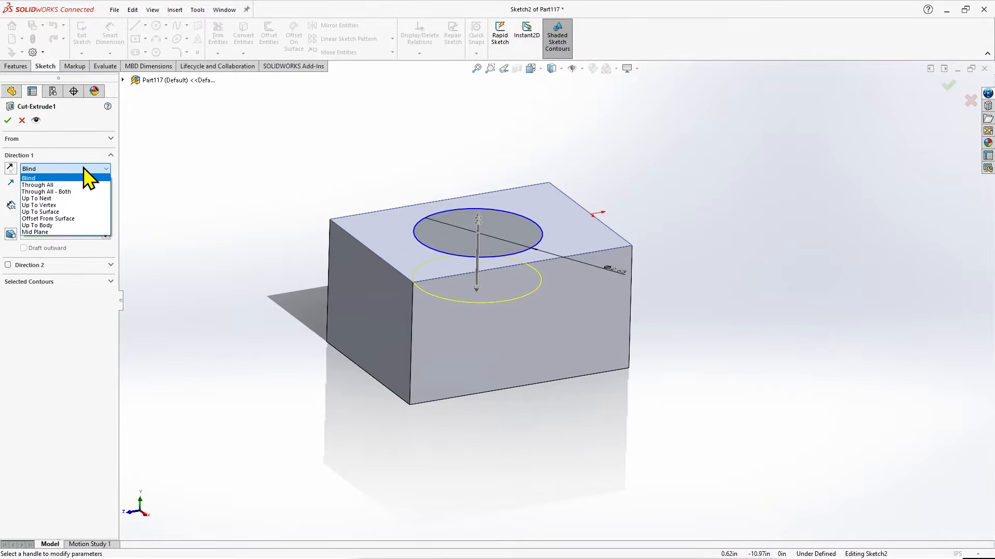
pyautogui.click(71, 200)
pyautogui.moveTo(644, 414); pyautogui.dragTo(695, 284, button='middle')
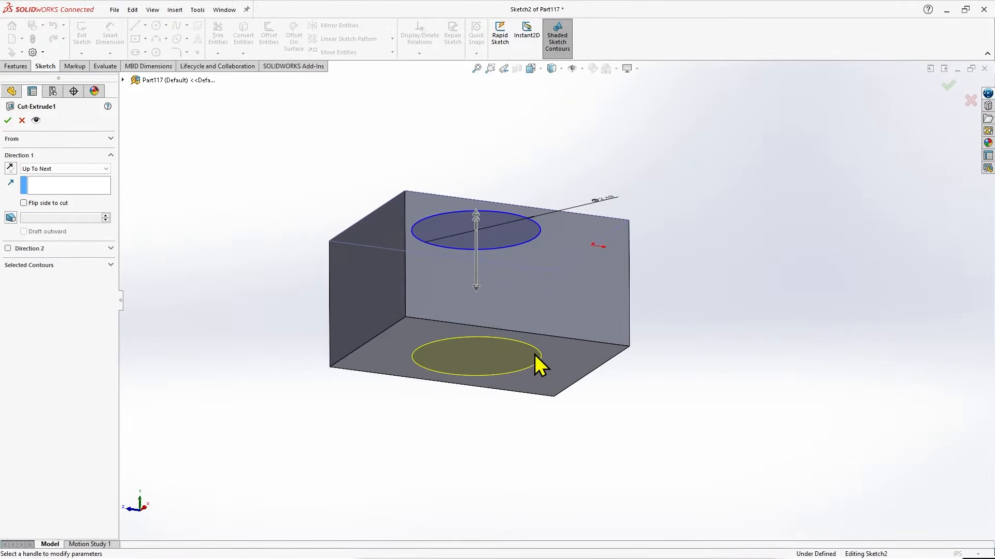
pyautogui.moveTo(584, 363); pyautogui.dragTo(666, 372, button='middle')
pyautogui.click(68, 171)
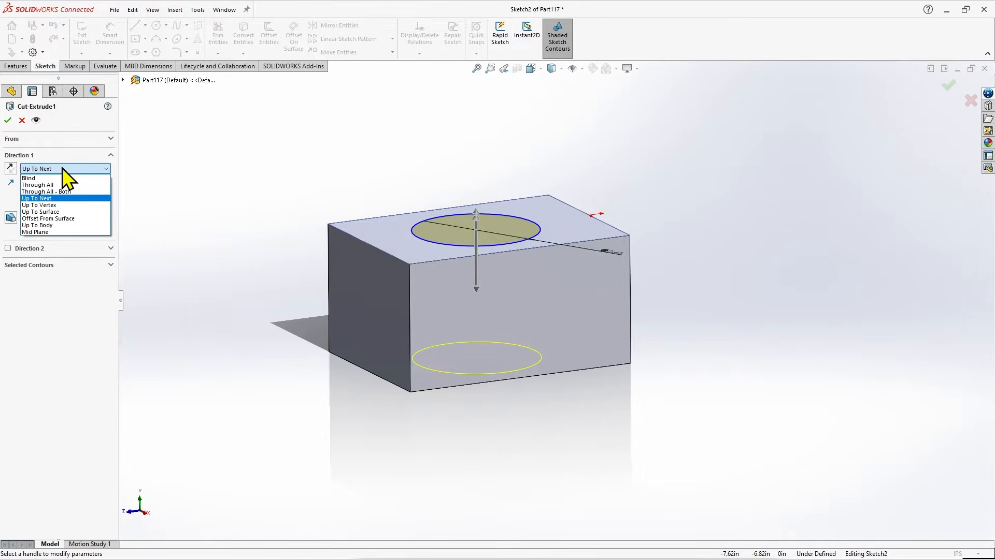
pyautogui.click(64, 186)
pyautogui.moveTo(715, 351)
pyautogui.mouseDown(button='middle')
pyautogui.moveTo(698, 229)
pyautogui.moveTo(677, 308)
pyautogui.moveTo(697, 346)
pyautogui.mouseUp(button='middle')
pyautogui.click(58, 169)
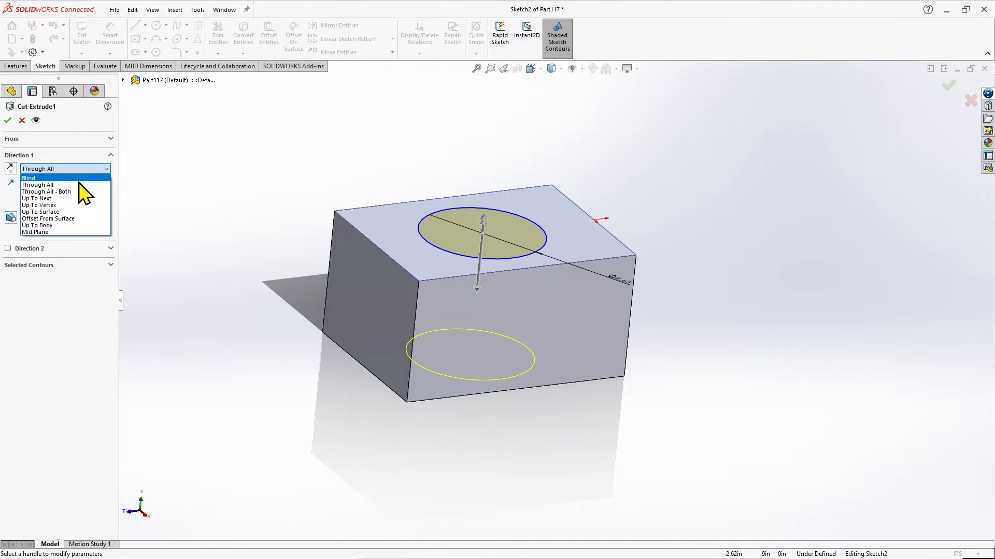
pyautogui.click(36, 178)
# Finish editing the circular cut with the Blind end condition and 1 in depth.
pyautogui.moveTo(732, 285)
pyautogui.mouseDown(button='middle')
pyautogui.moveTo(721, 178)
pyautogui.moveTo(714, 294)
pyautogui.mouseUp(button='middle')
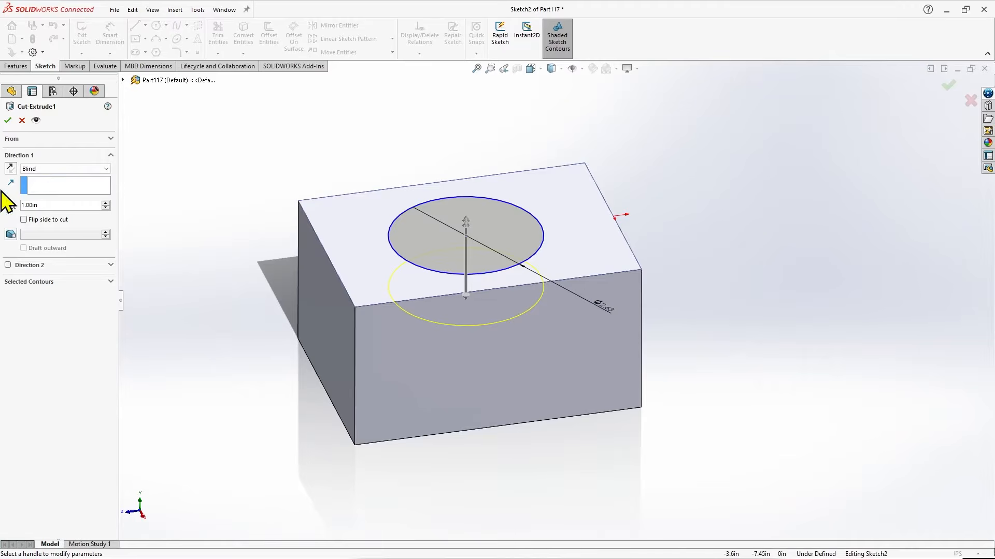
pyautogui.moveTo(773, 344); pyautogui.dragTo(775, 294, button='middle')
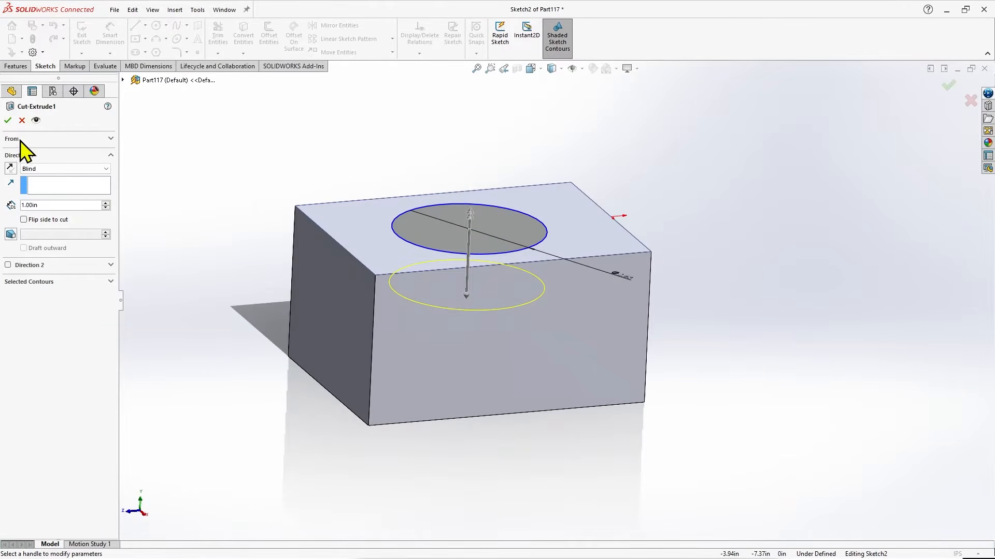
pyautogui.click(7, 121)
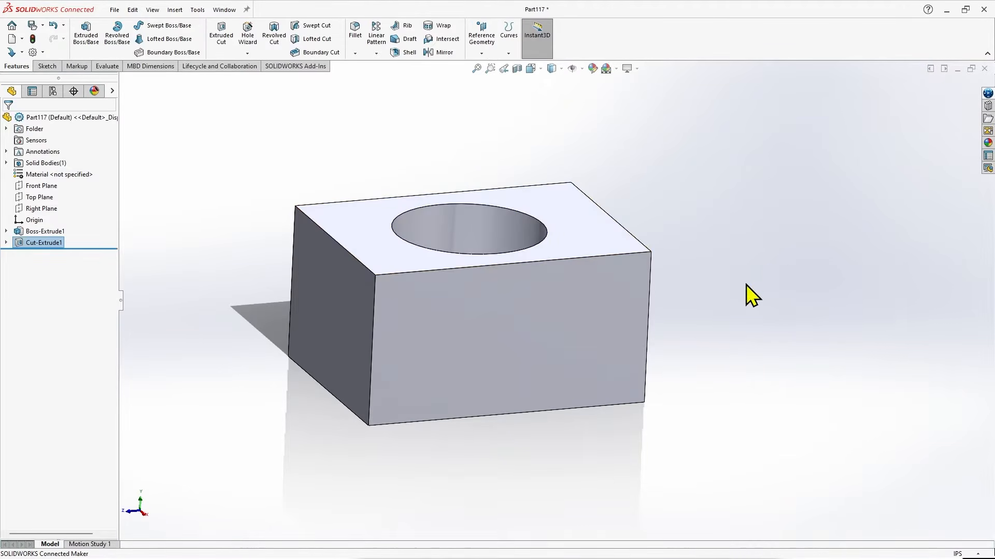
pyautogui.moveTo(698, 218); pyautogui.dragTo(679, 231, button='middle')
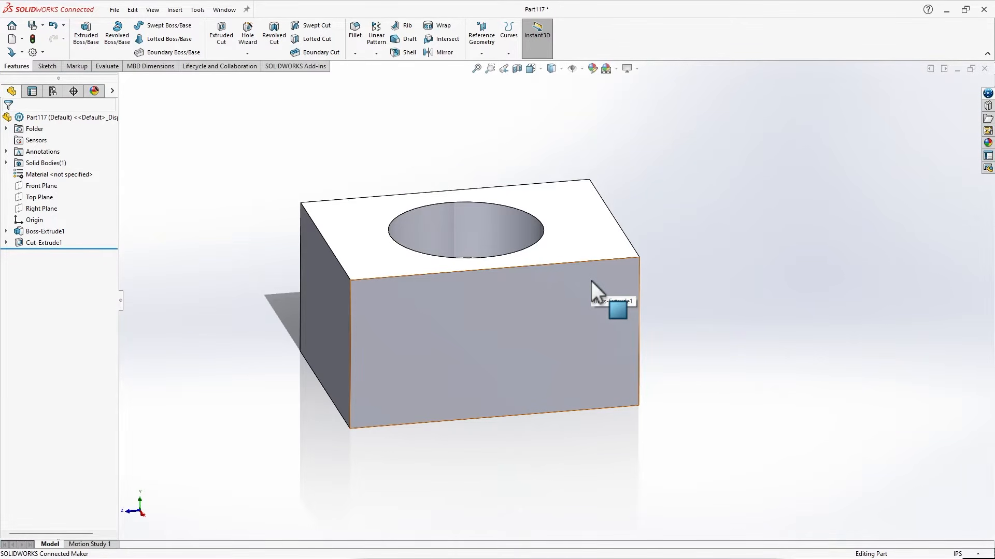
# Highlight the block extrusion and the circular cut in turn to examine the geometry each feature produces.
pyautogui.click(61, 233)
pyautogui.moveTo(188, 228)
pyautogui.mouseDown(button='middle')
pyautogui.moveTo(187, 217)
pyautogui.moveTo(188, 239)
pyautogui.moveTo(195, 229)
pyautogui.mouseUp(button='middle')
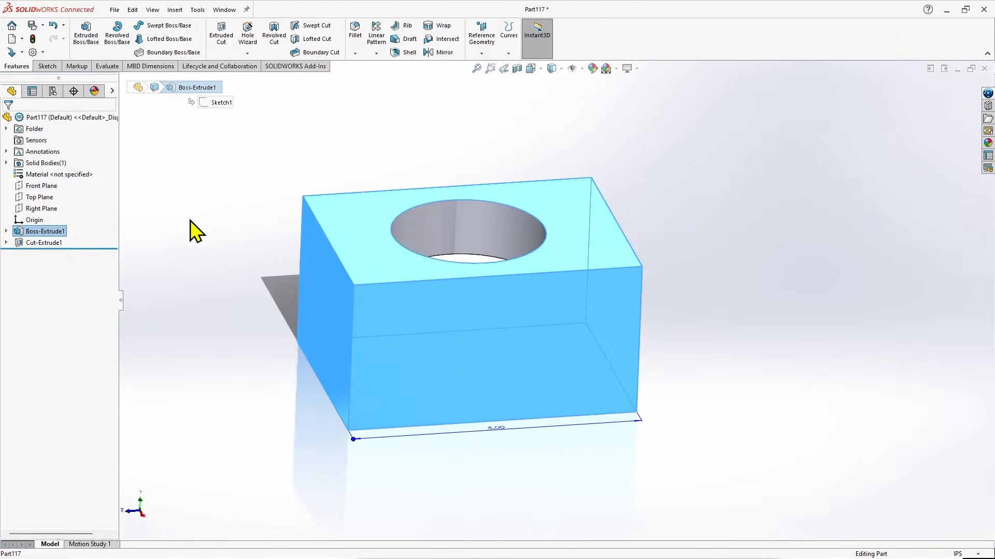
pyautogui.click(49, 243)
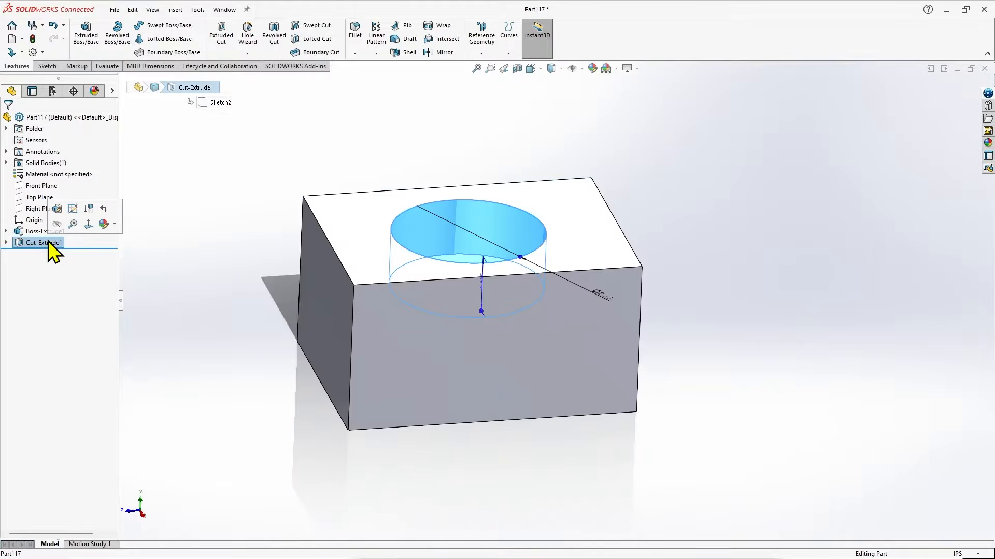
pyautogui.moveTo(716, 247); pyautogui.dragTo(714, 272, button='middle')
pyautogui.click(714, 272)
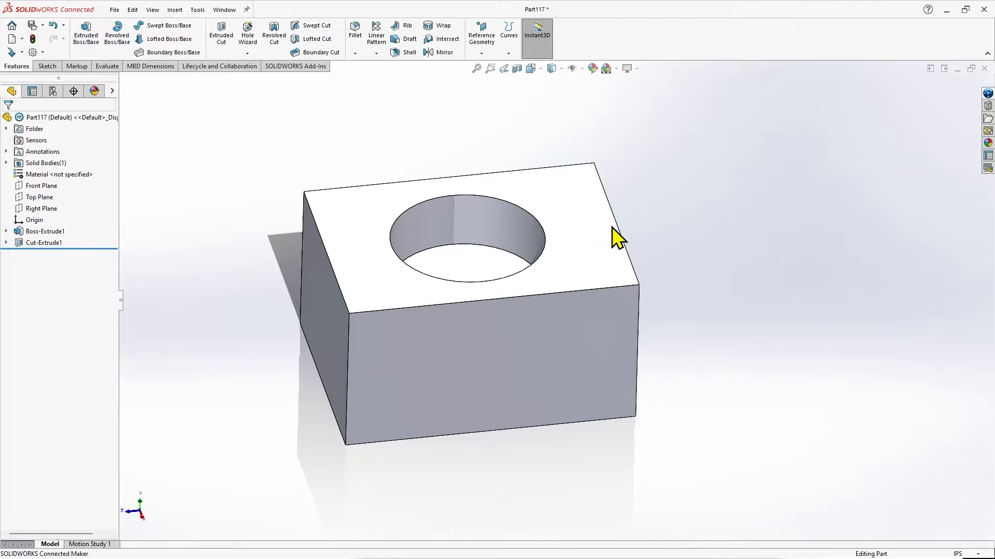
# Fillet the four outer edges of the block's top face with a symmetric 0.1 in radius.
pyautogui.click(356, 31)
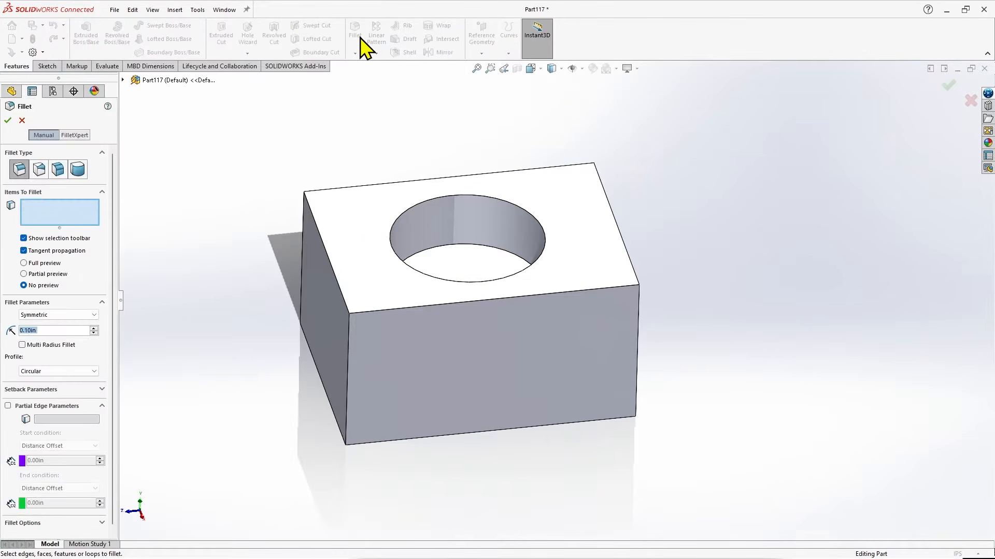
pyautogui.click(396, 308)
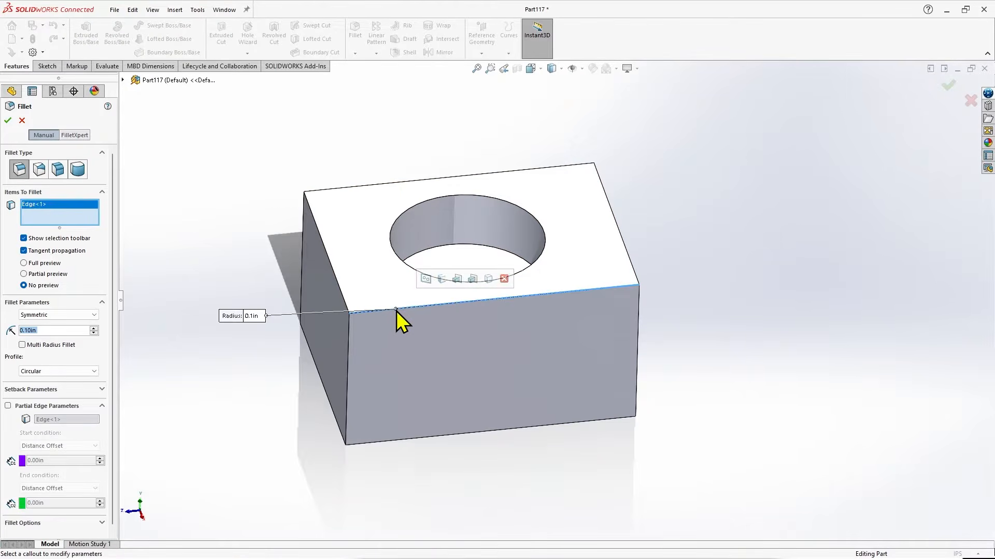
pyautogui.click(342, 294)
pyautogui.click(339, 188)
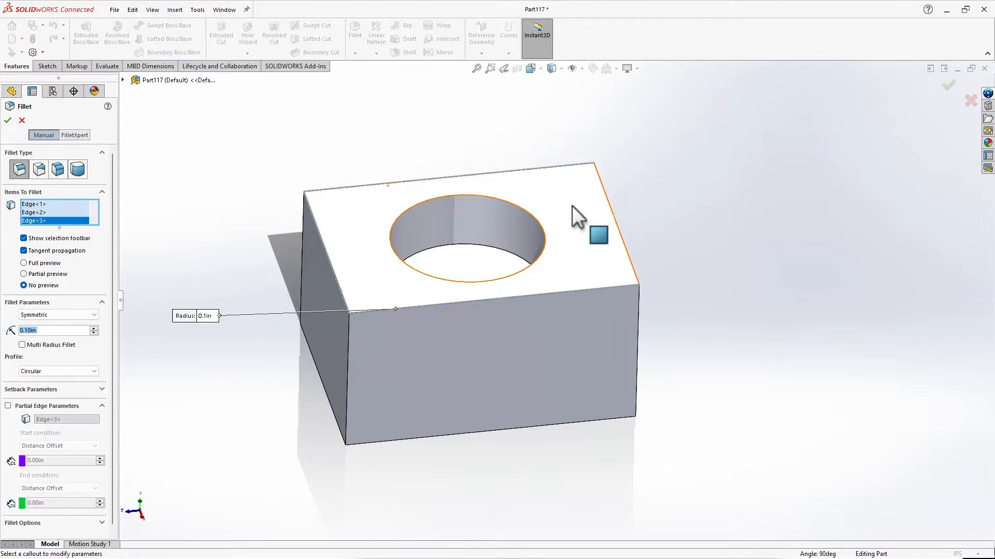
pyautogui.click(613, 216)
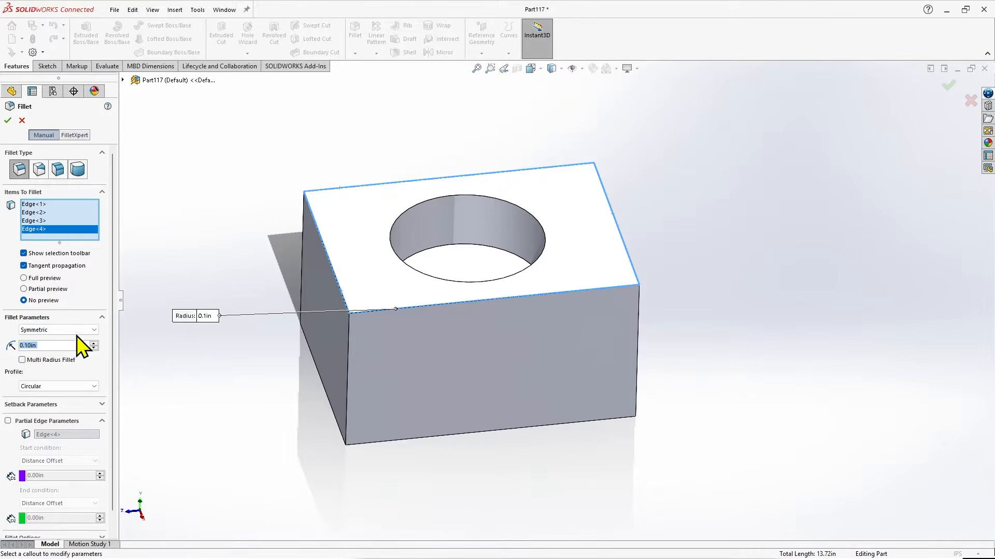
pyautogui.click(8, 120)
pyautogui.moveTo(702, 368); pyautogui.dragTo(721, 321, button='middle')
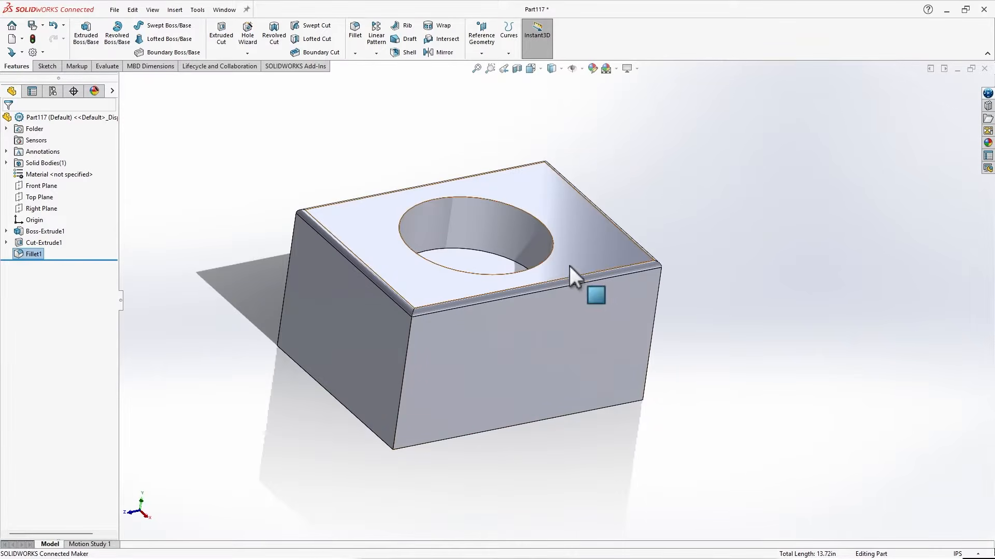
pyautogui.moveTo(764, 238); pyautogui.dragTo(740, 245, button='middle')
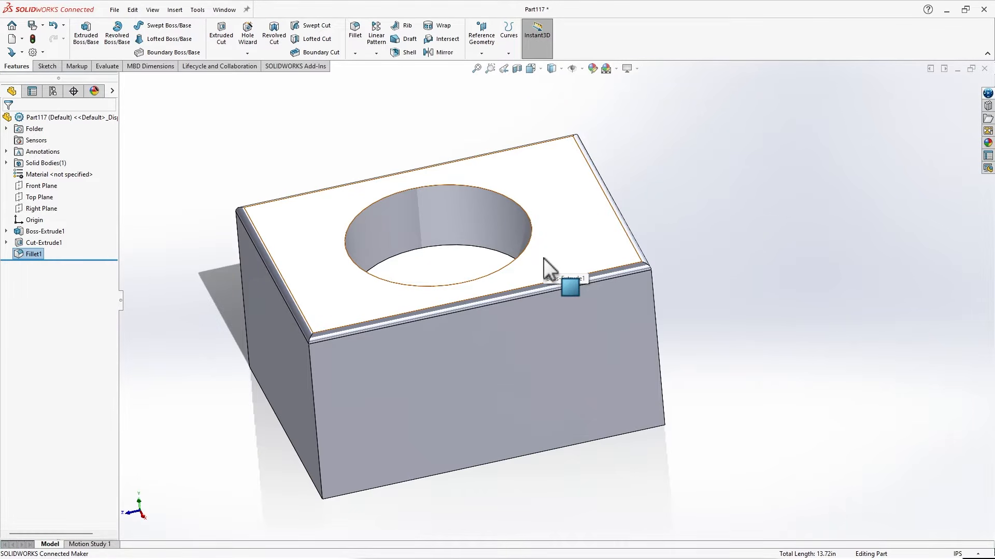
# Highlight the Front Plane and the Top Plane in turn to examine how each lies relative to the block.
pyautogui.scroll(1, 543, 258)
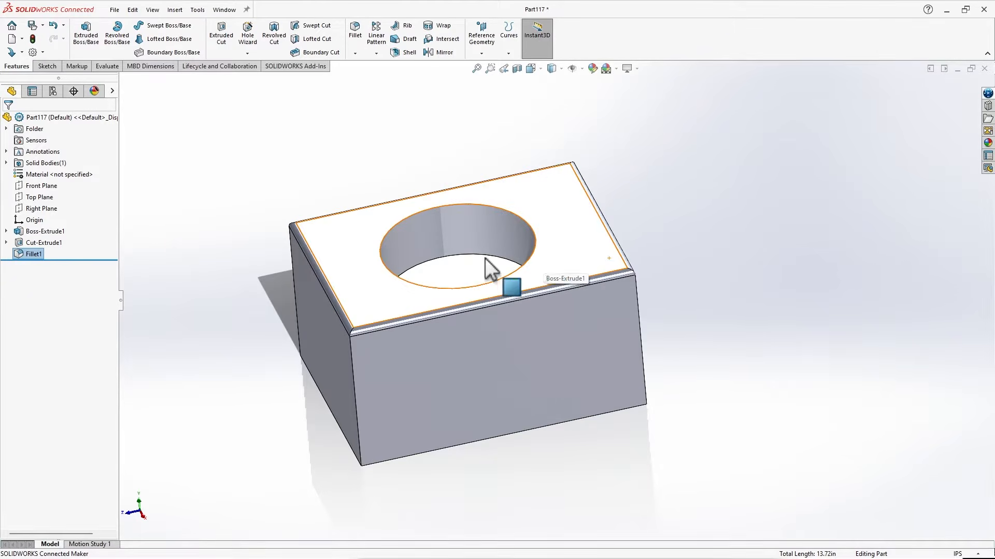
pyautogui.click(40, 186)
pyautogui.moveTo(777, 302); pyautogui.dragTo(803, 255, button='middle')
pyautogui.click(46, 197)
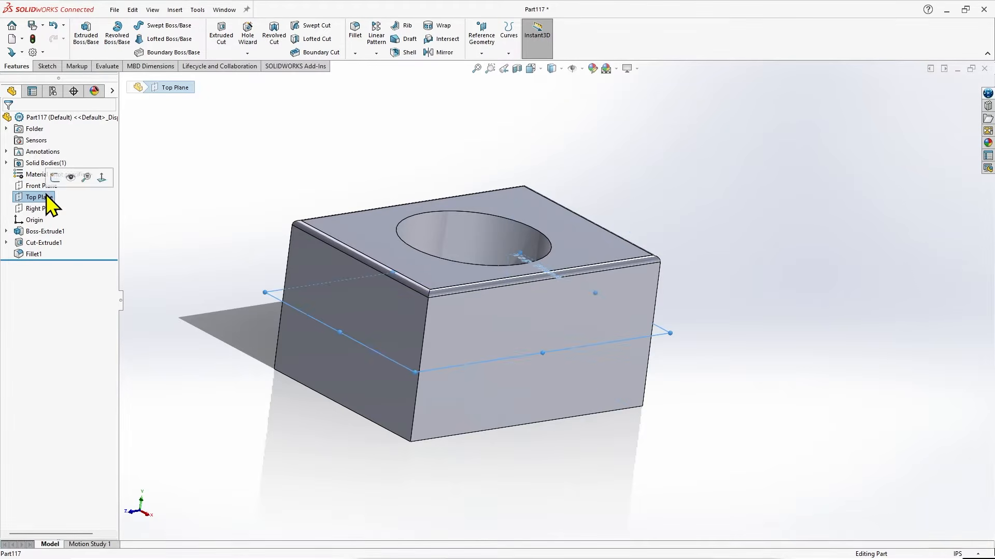
pyautogui.moveTo(744, 300); pyautogui.dragTo(706, 300, button='middle')
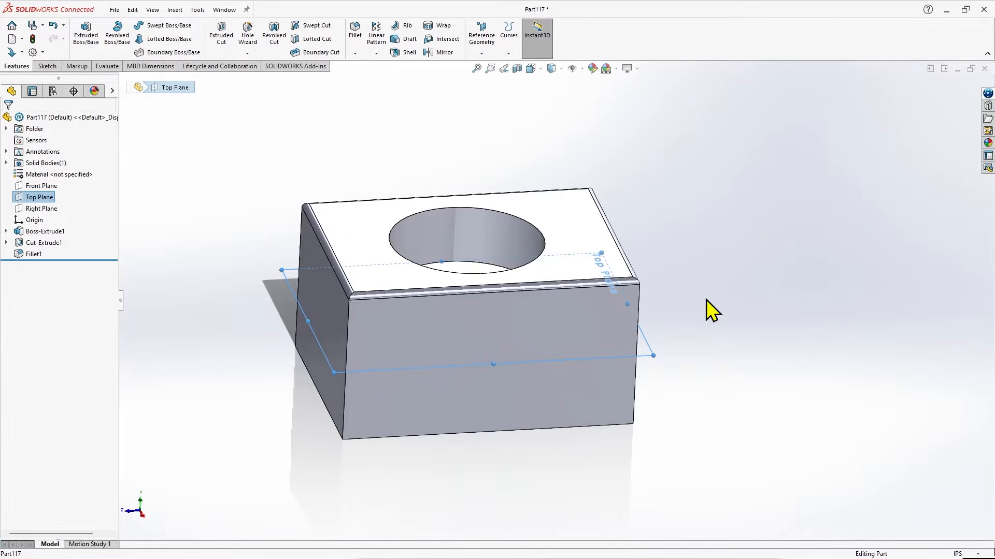
# Start a new sketch on the Right Plane.
pyautogui.click(52, 209)
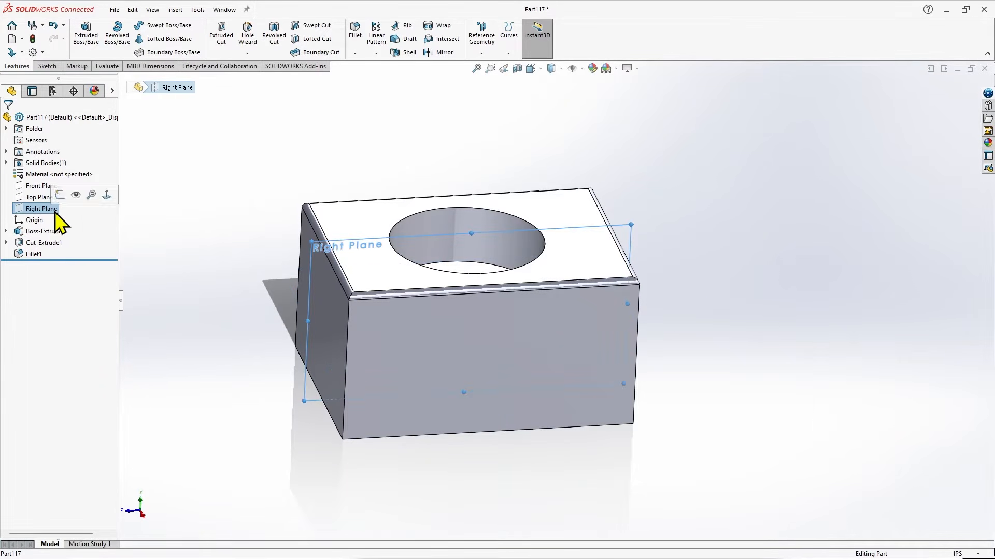
pyautogui.moveTo(717, 326)
pyautogui.mouseDown(button='middle')
pyautogui.moveTo(739, 295)
pyautogui.moveTo(784, 302)
pyautogui.moveTo(699, 285)
pyautogui.moveTo(706, 313)
pyautogui.mouseUp(button='middle')
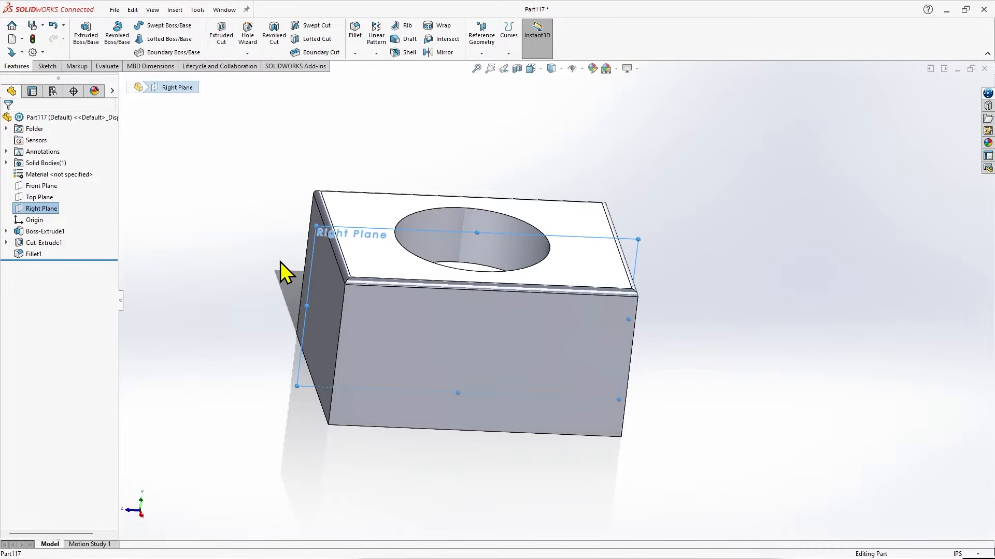
pyautogui.click(47, 70)
pyautogui.click(80, 36)
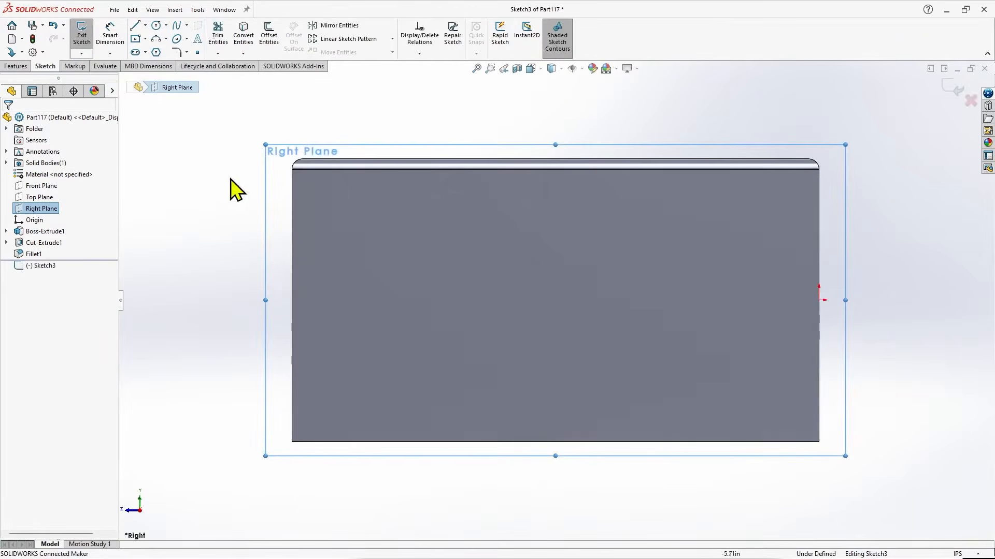
# Draw a vertical line about 3.9 in long near the middle of the block, from inside it to well above its top face.
pyautogui.click(138, 29)
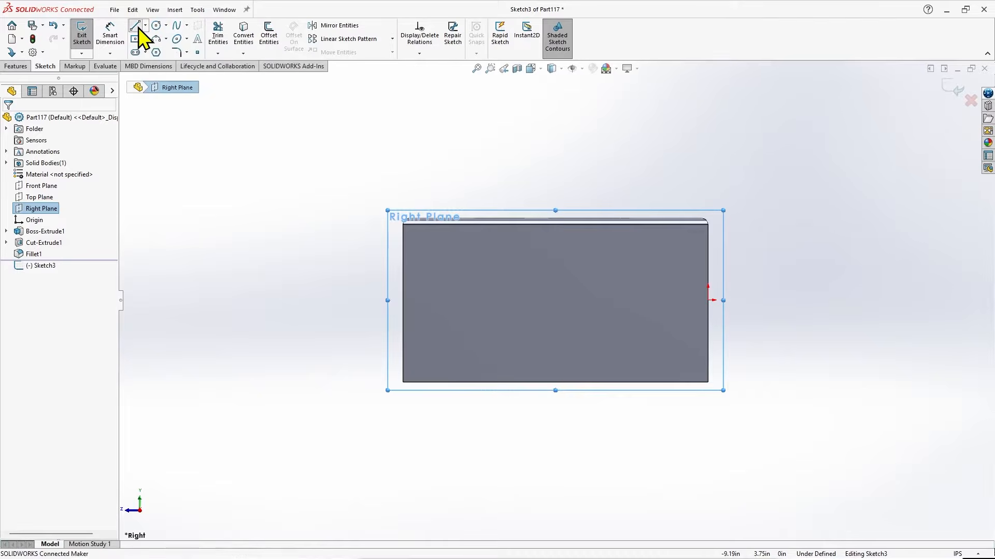
pyautogui.click(553, 348)
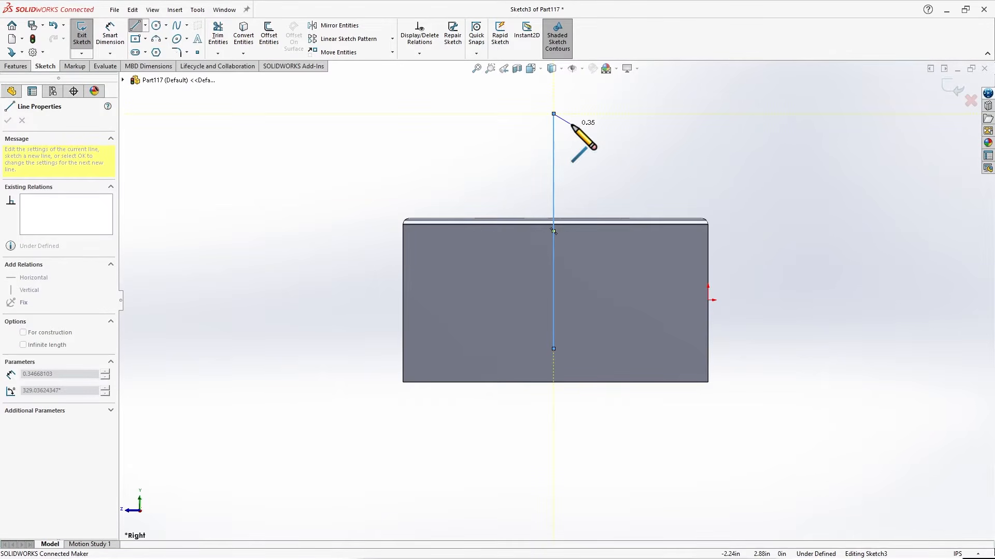
pyautogui.press('Escape')
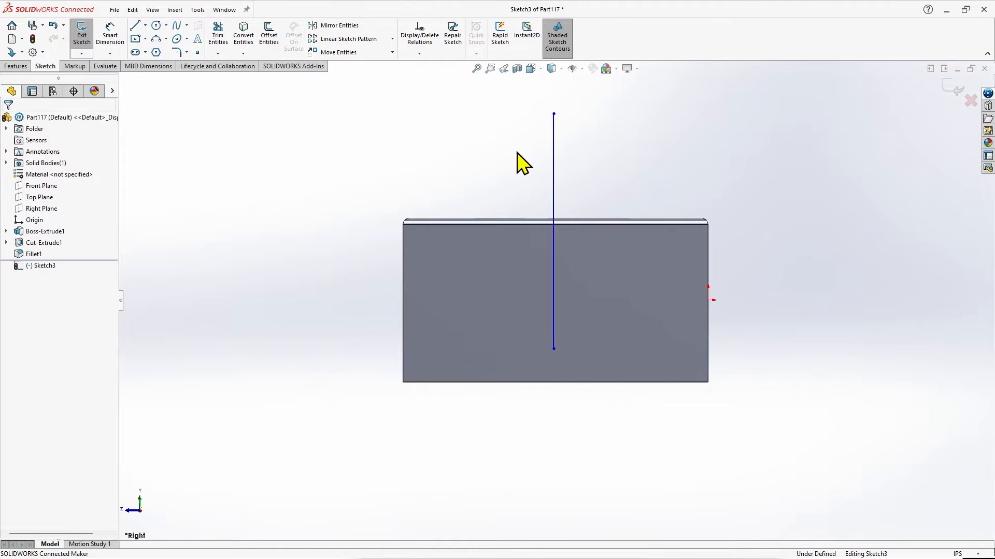
# Draw a three-point arc of about 1.27 in radius outward from the line's upper end, and move its free end closer to the line.
pyautogui.click(156, 40)
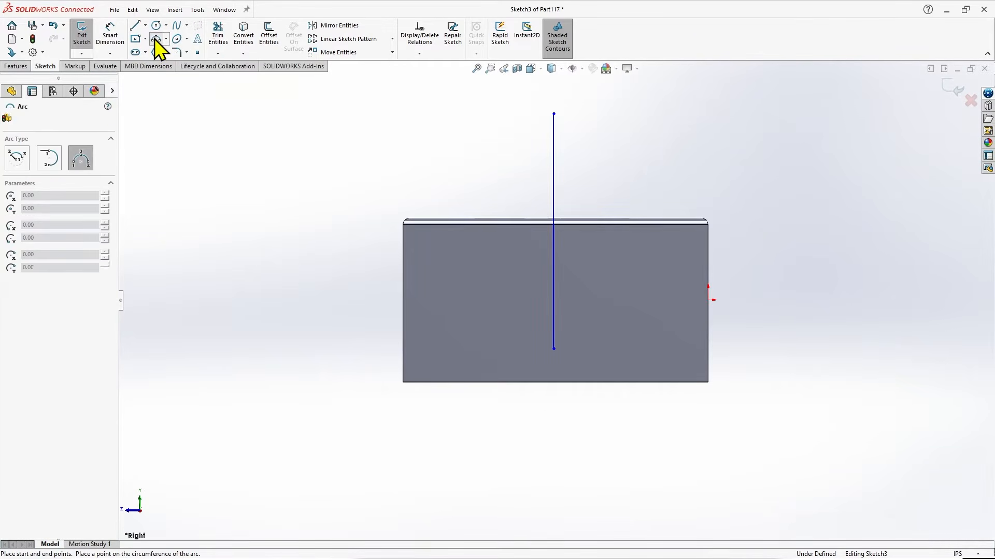
pyautogui.click(554, 113)
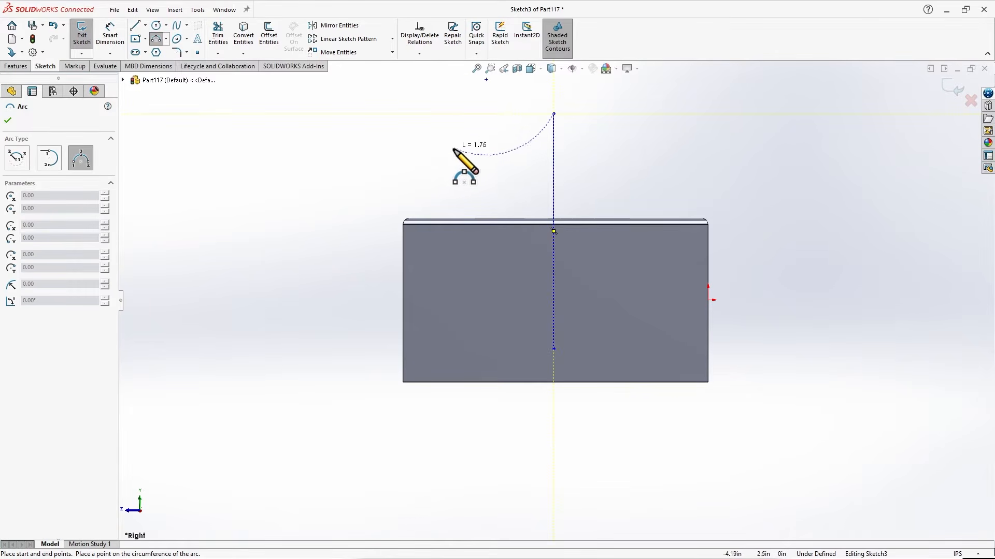
pyautogui.click(468, 182)
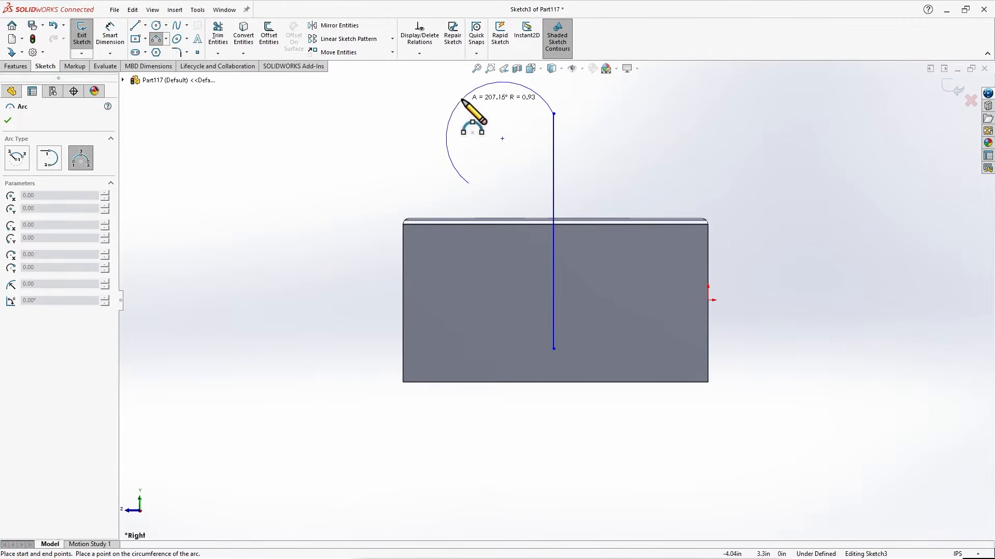
pyautogui.click(498, 134)
pyautogui.press('Escape')
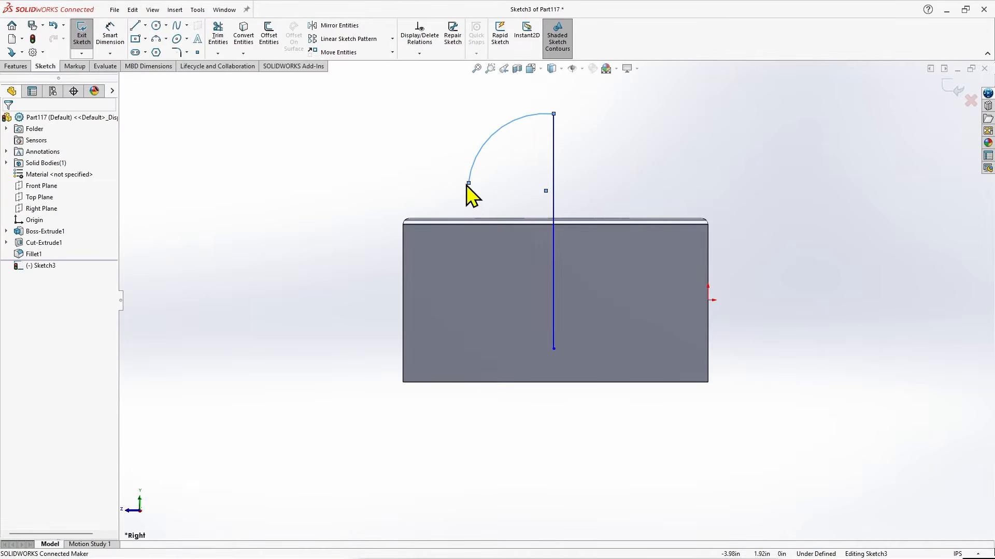
pyautogui.moveTo(468, 184); pyautogui.dragTo(500, 180)
pyautogui.click(514, 177)
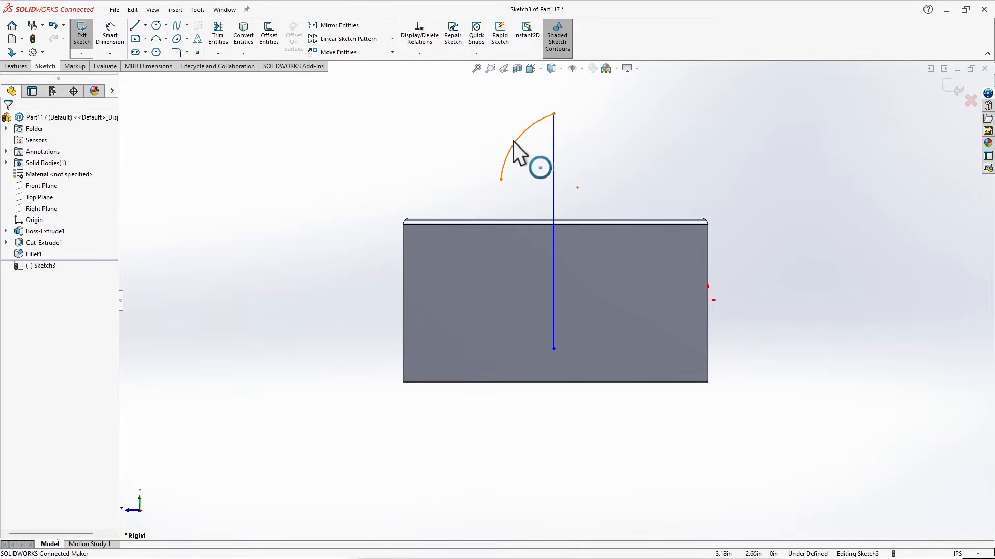
# Close the profile with a three-point arc of about 3.69 in radius from the first arc's free end to the line's lower end, and exit the sketch.
pyautogui.click(156, 39)
pyautogui.click(500, 180)
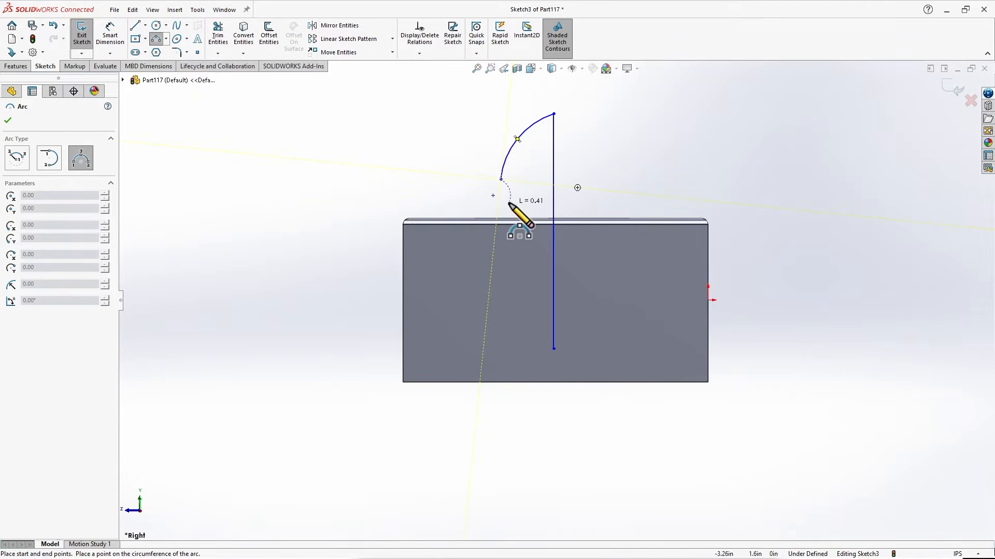
pyautogui.click(554, 349)
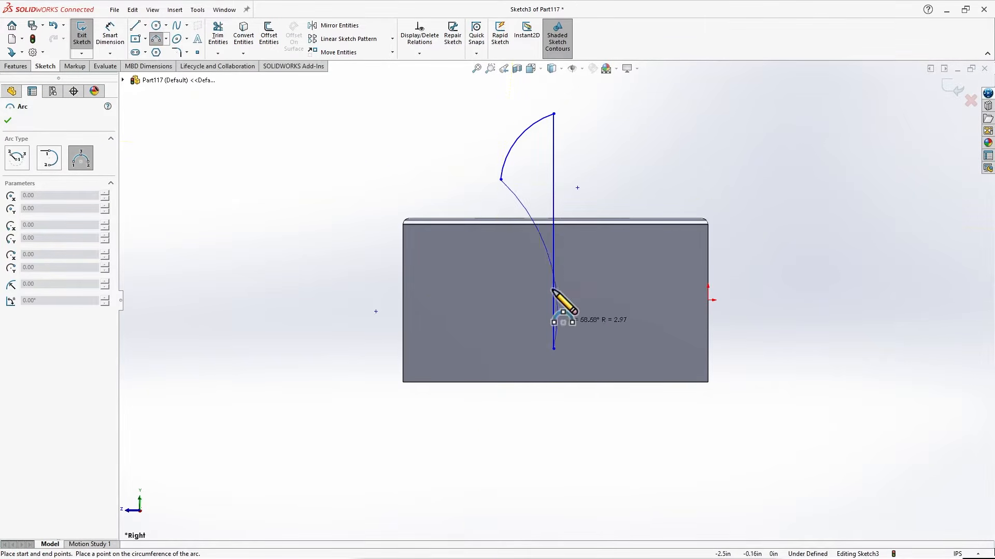
pyautogui.click(514, 284)
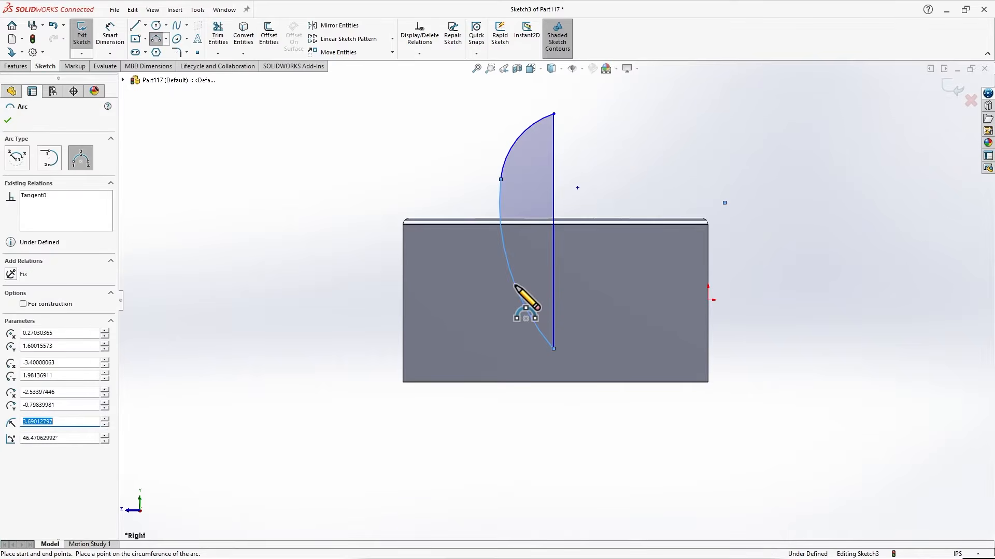
pyautogui.press('Escape')
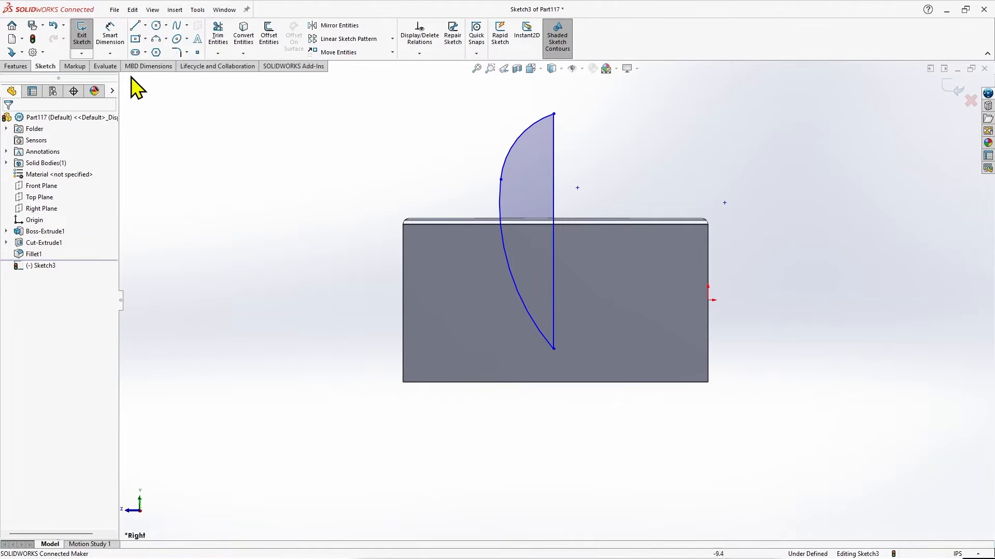
pyautogui.click(90, 45)
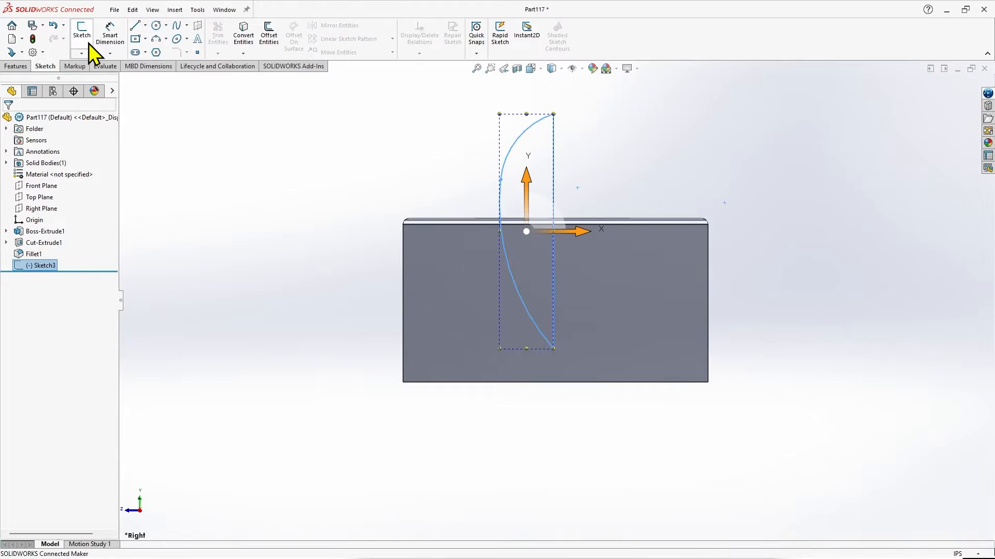
# Revolve the closed arc profile 360 degrees about its vertical line as a blind boss, merged with the block.
pyautogui.click(17, 66)
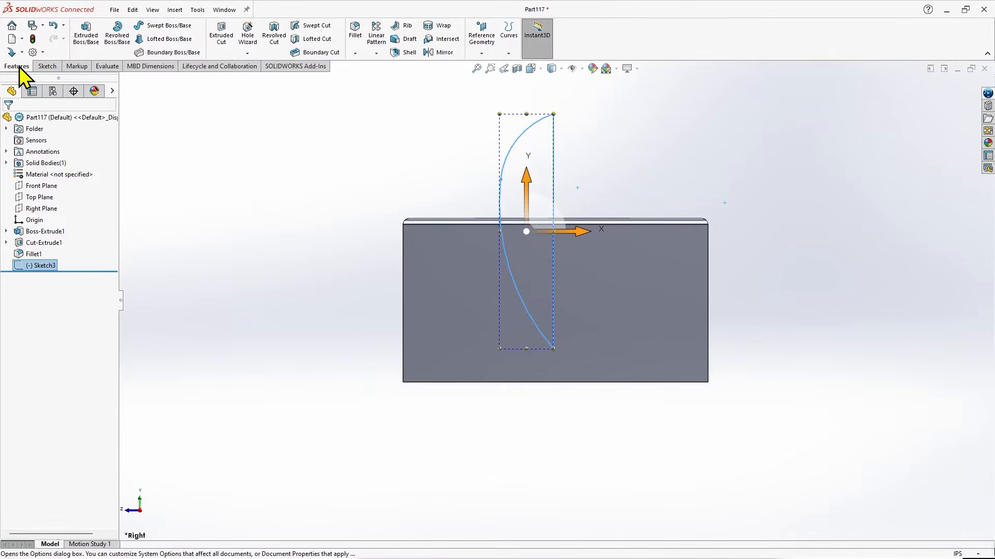
pyautogui.click(117, 47)
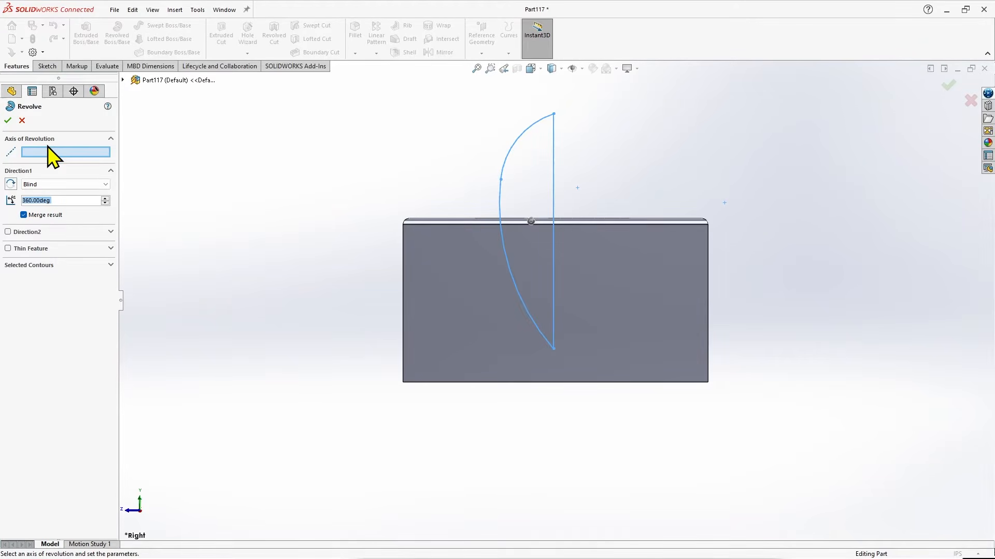
pyautogui.click(553, 184)
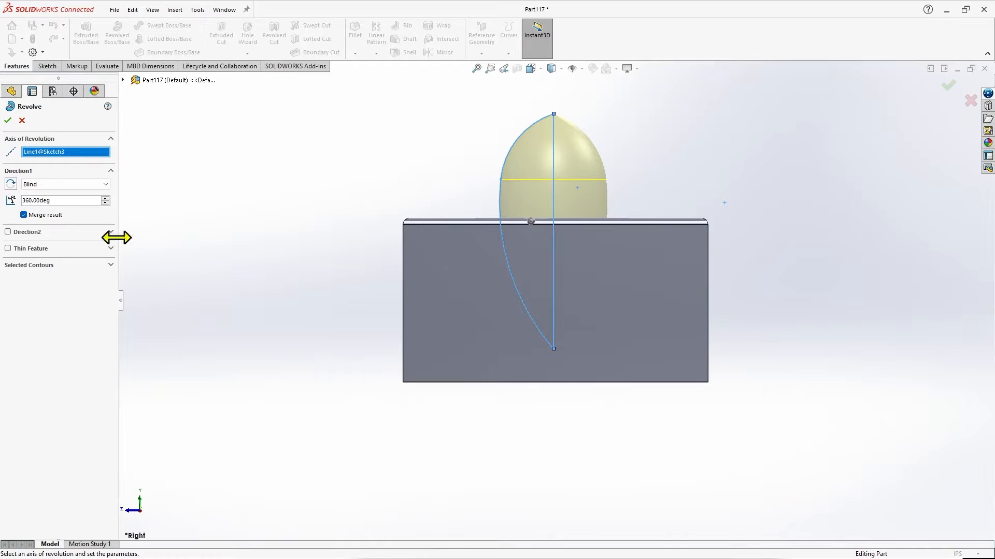
pyautogui.moveTo(682, 165); pyautogui.dragTo(703, 241, button='middle')
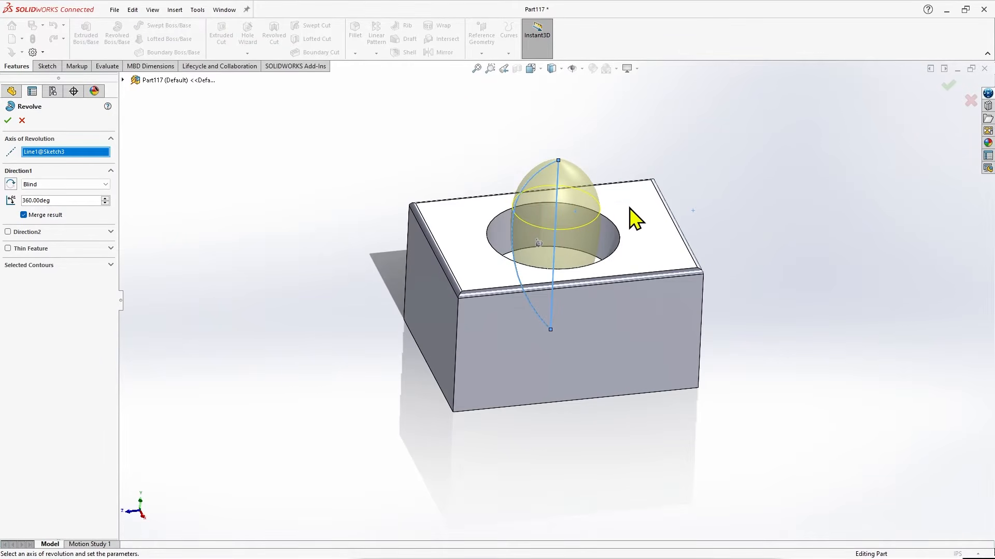
pyautogui.scroll(-2, 629, 207)
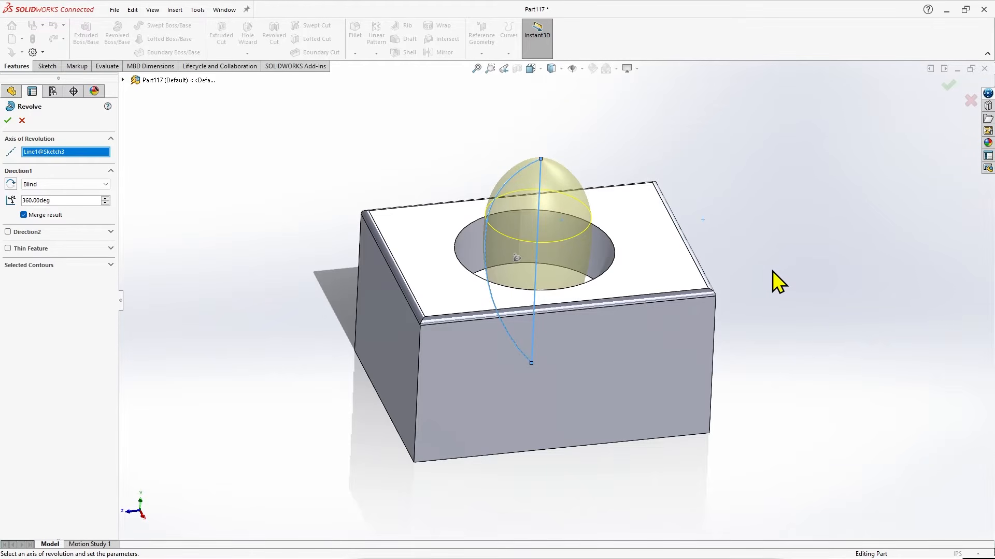
pyautogui.moveTo(766, 270); pyautogui.dragTo(746, 205, button='middle')
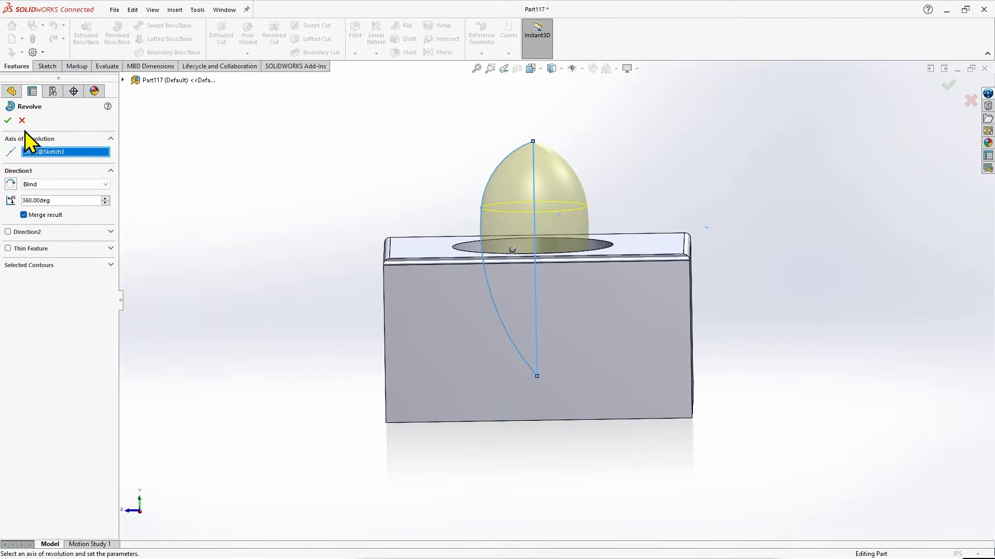
pyautogui.click(8, 121)
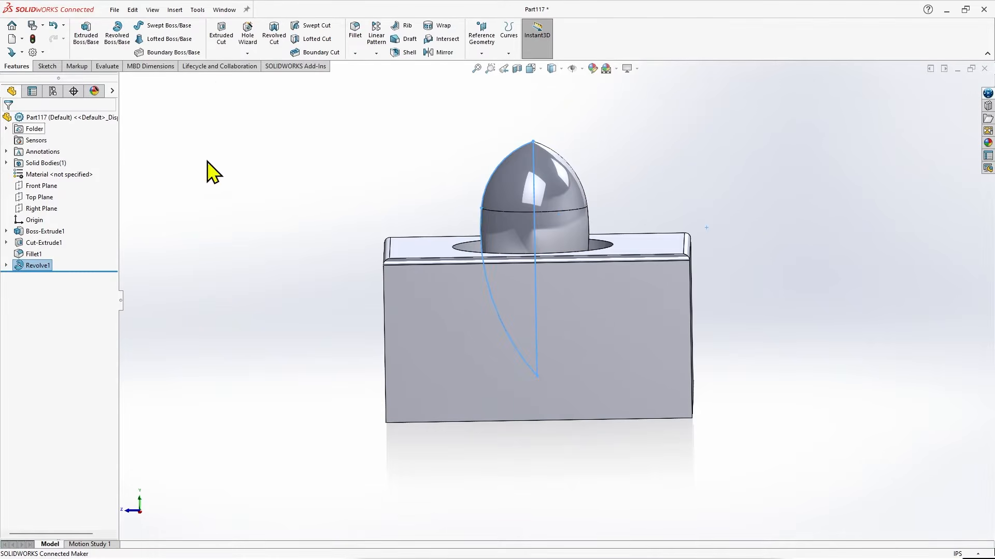
# Edit the revolved feature's sketch to move the point joining the two arcs outward to about X -4.41, Y 1.92 in, and rebuild the part.
pyautogui.click(594, 202)
pyautogui.moveTo(594, 202)
pyautogui.mouseDown(button='middle')
pyautogui.moveTo(628, 233)
pyautogui.moveTo(658, 326)
pyautogui.moveTo(646, 417)
pyautogui.moveTo(651, 271)
pyautogui.moveTo(621, 200)
pyautogui.moveTo(596, 215)
pyautogui.moveTo(578, 210)
pyautogui.mouseUp(button='middle')
pyautogui.scroll(-3, 715, 344)
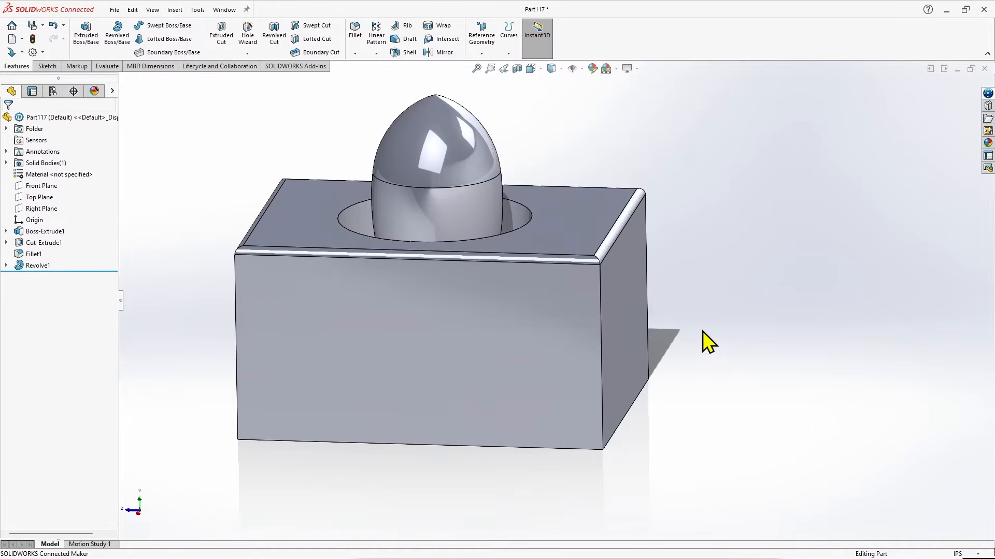
pyautogui.scroll(1, 663, 290)
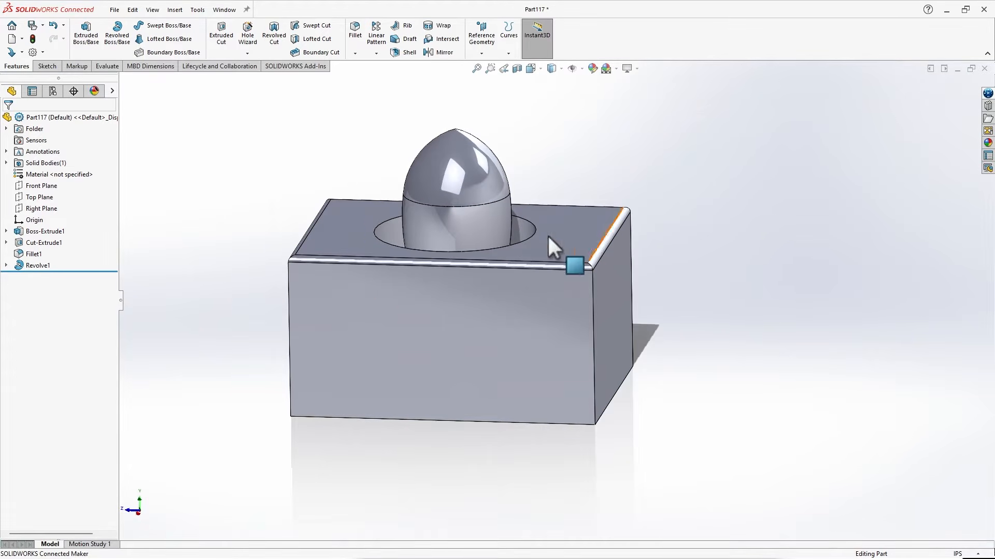
pyautogui.moveTo(321, 161); pyautogui.dragTo(368, 195, button='middle')
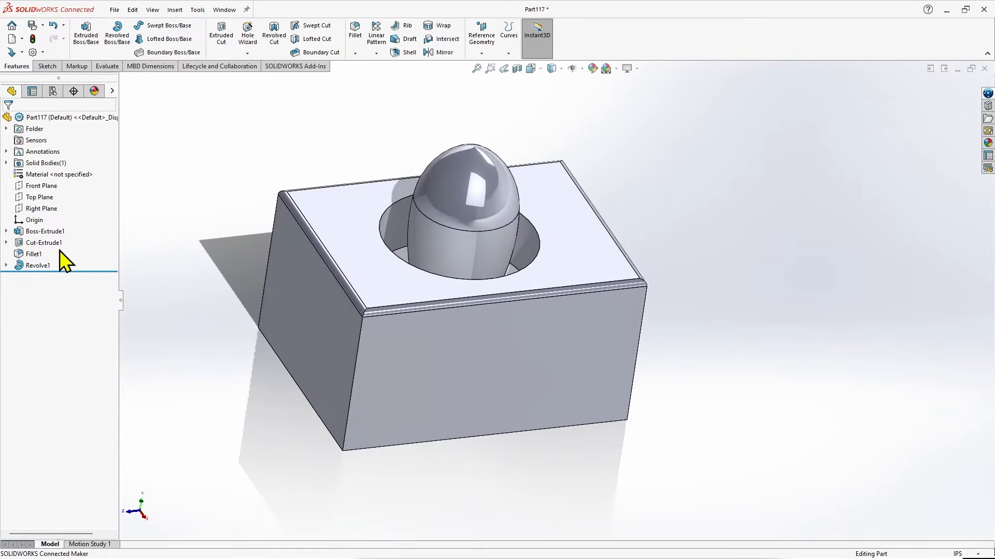
pyautogui.rightClick(43, 265)
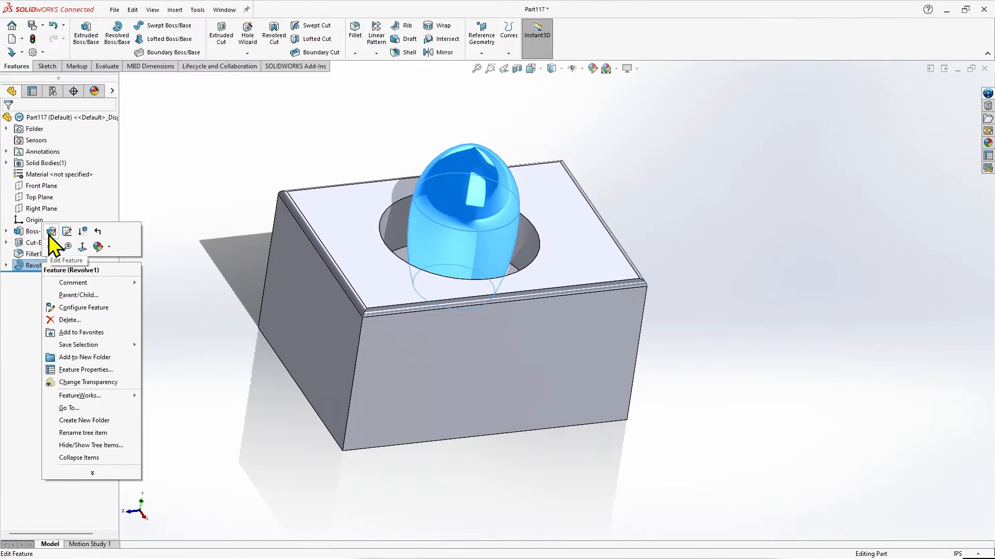
pyautogui.click(67, 232)
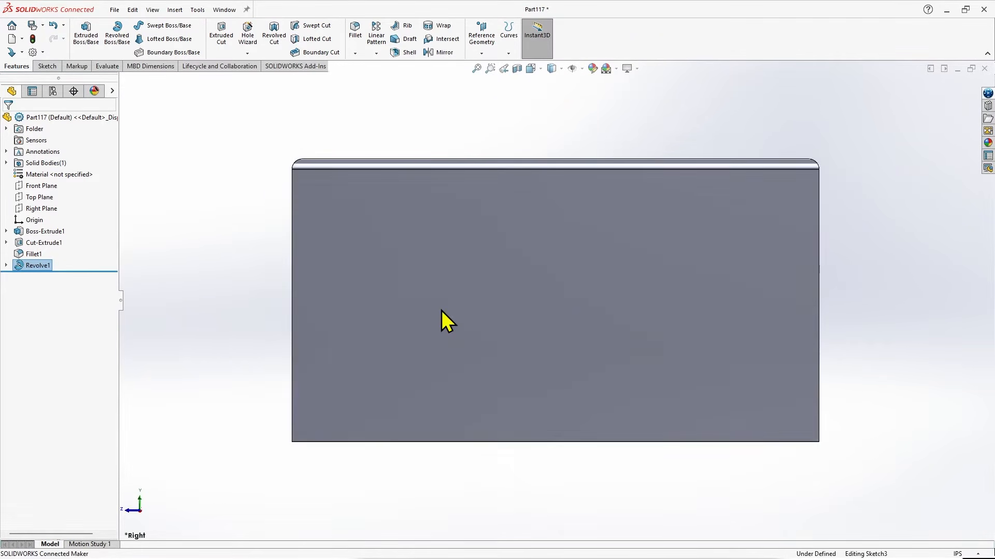
pyautogui.scroll(2, 435, 312)
pyautogui.scroll(-1, 641, 141)
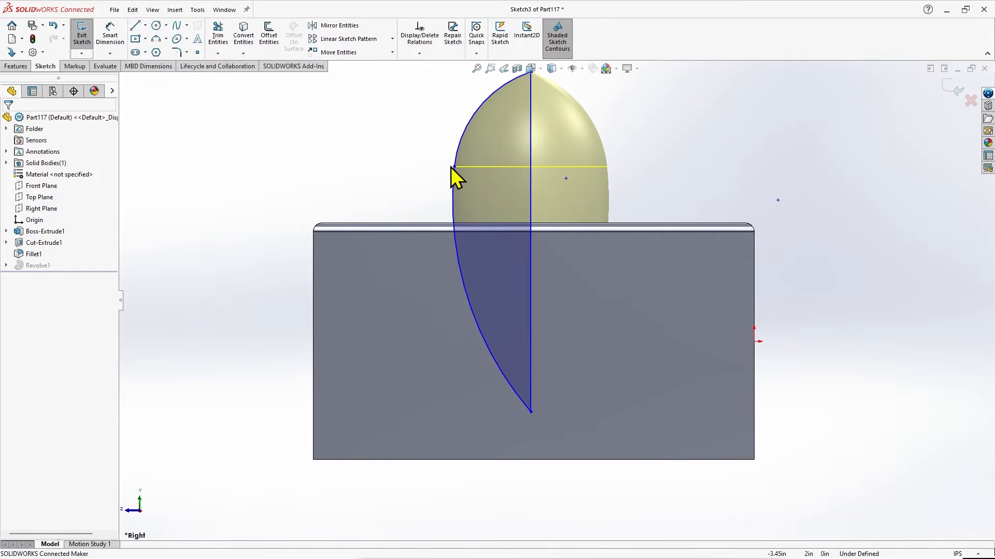
pyautogui.moveTo(453, 167)
pyautogui.mouseDown()
pyautogui.moveTo(419, 199)
pyautogui.moveTo(402, 195)
pyautogui.moveTo(408, 223)
pyautogui.moveTo(431, 244)
pyautogui.moveTo(464, 244)
pyautogui.moveTo(442, 147)
pyautogui.moveTo(410, 153)
pyautogui.moveTo(406, 189)
pyautogui.moveTo(454, 259)
pyautogui.moveTo(427, 281)
pyautogui.moveTo(388, 288)
pyautogui.moveTo(453, 284)
pyautogui.moveTo(447, 168)
pyautogui.moveTo(427, 150)
pyautogui.moveTo(366, 173)
pyautogui.mouseUp()
pyautogui.scroll(3, 397, 304)
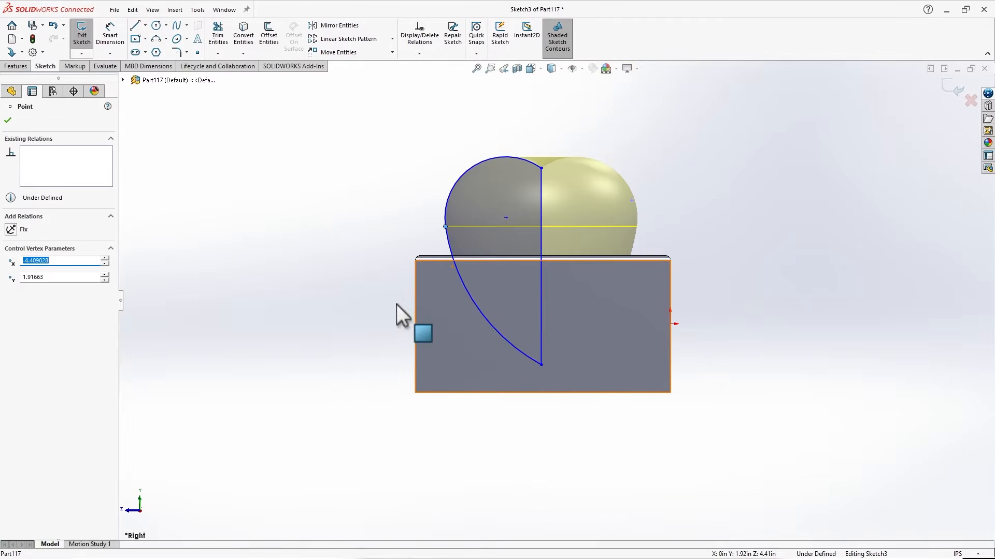
pyautogui.moveTo(678, 198); pyautogui.dragTo(694, 288, button='middle')
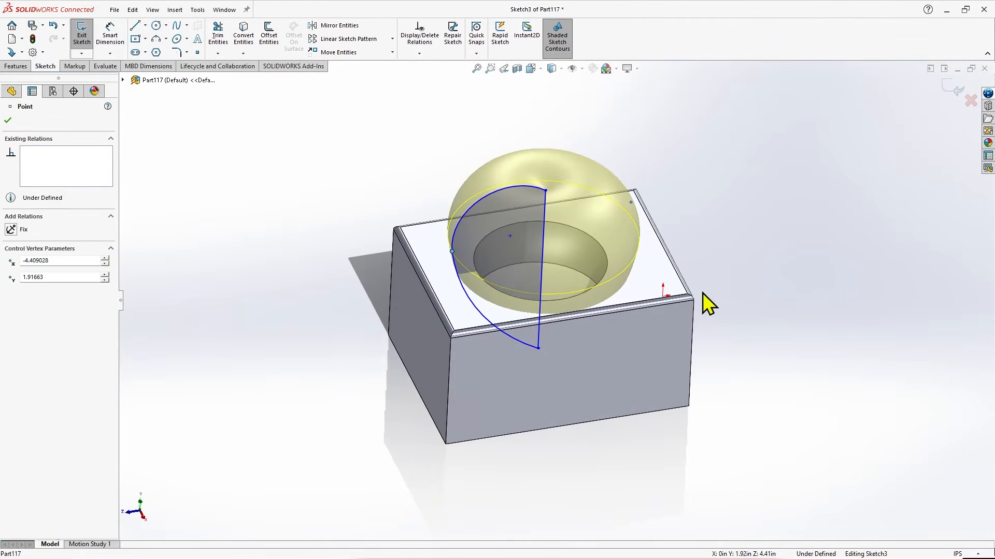
pyautogui.click(953, 89)
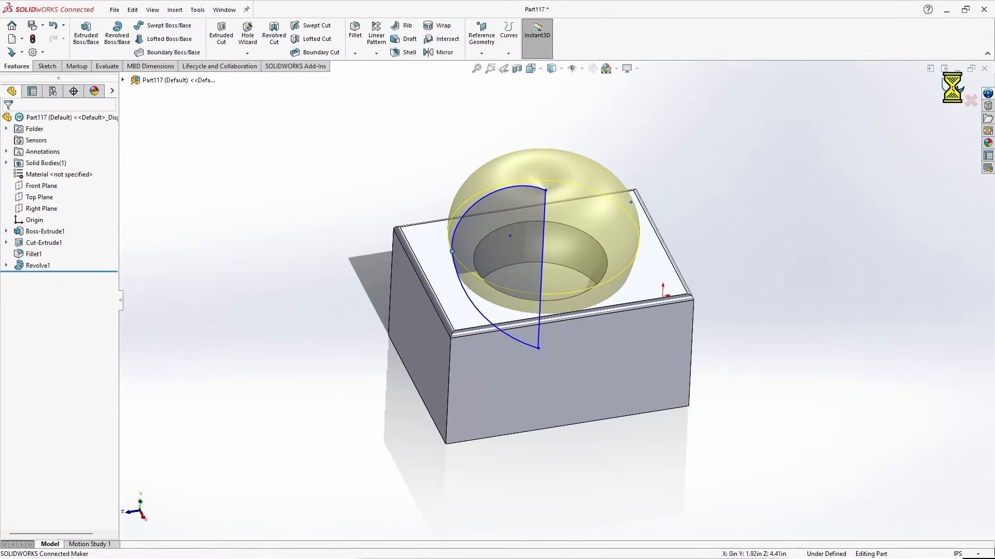
# Start another sketch on the Right Plane.
pyautogui.moveTo(258, 317); pyautogui.dragTo(250, 199, button='middle')
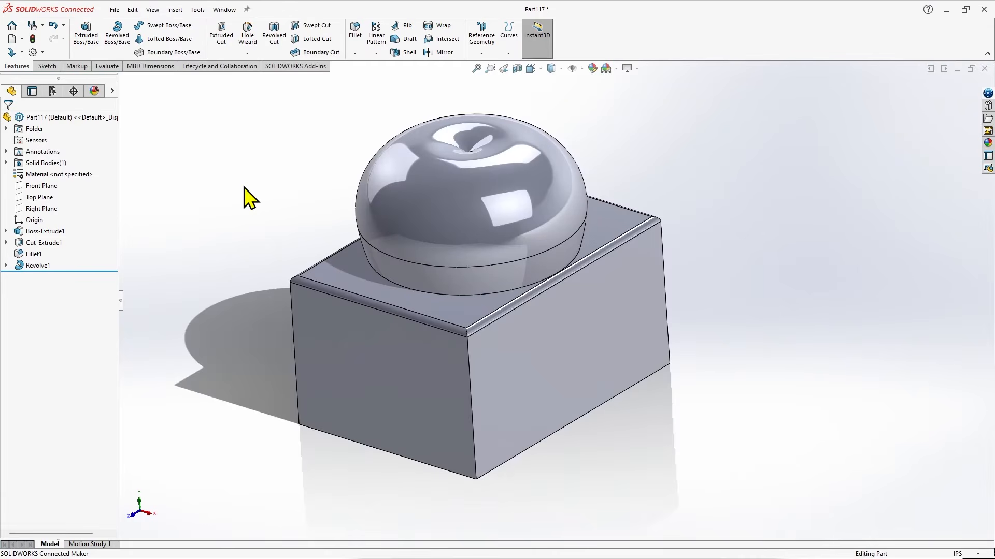
pyautogui.click(46, 208)
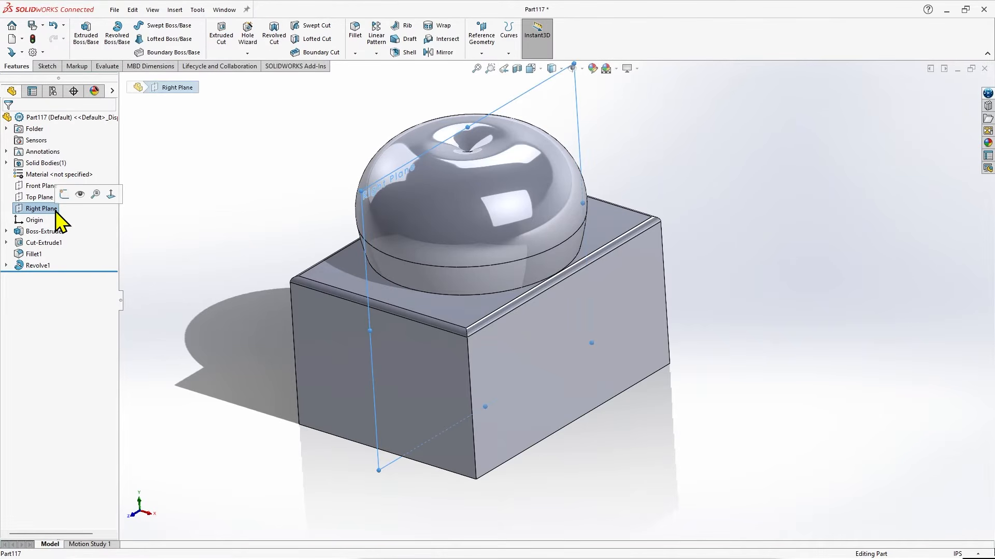
pyautogui.click(48, 67)
pyautogui.click(81, 36)
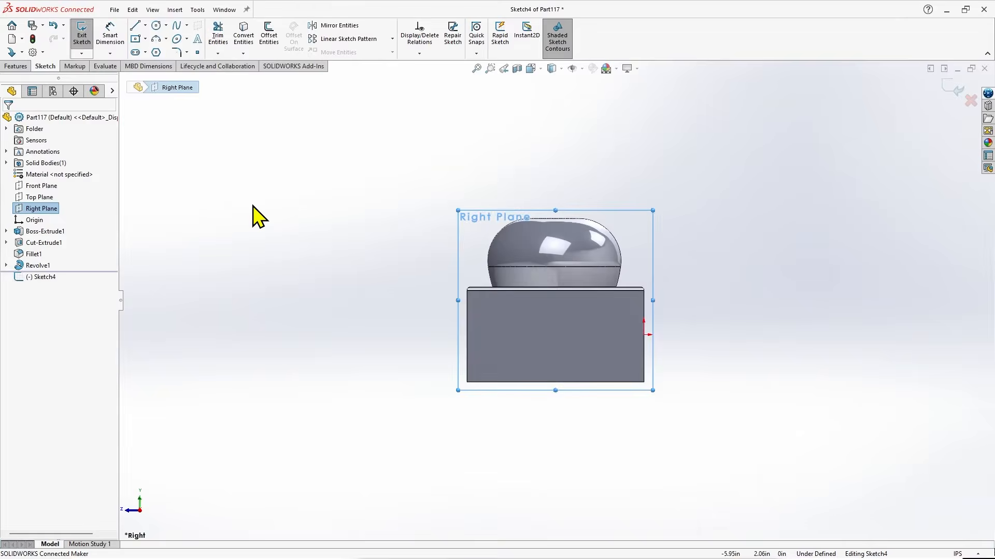
# Sketch a three-point arc of about 4.62 in radius below the block, its ends about 6.72 in apart, opening downward, and exit the sketch.
pyautogui.scroll(1, 688, 459)
pyautogui.scroll(-1, 692, 473)
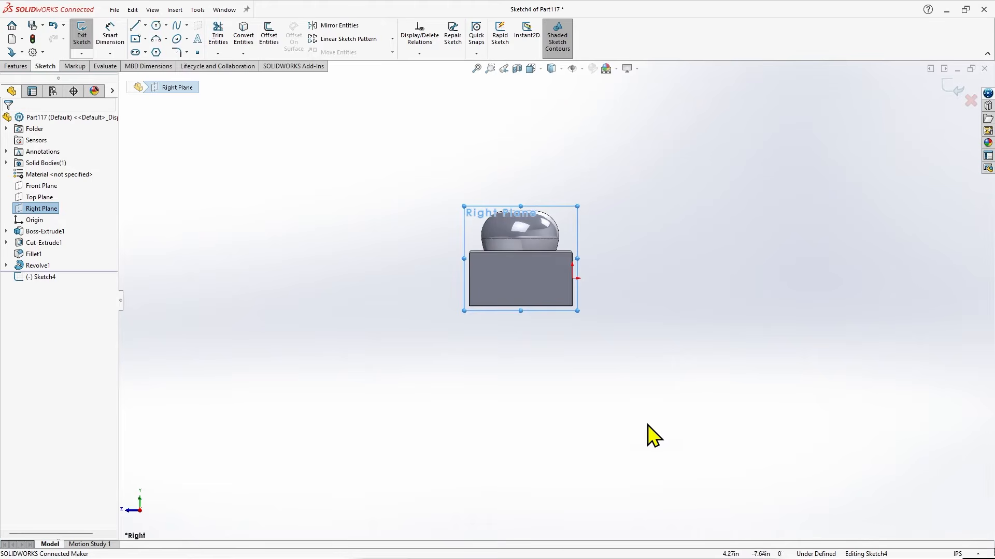
pyautogui.click(157, 39)
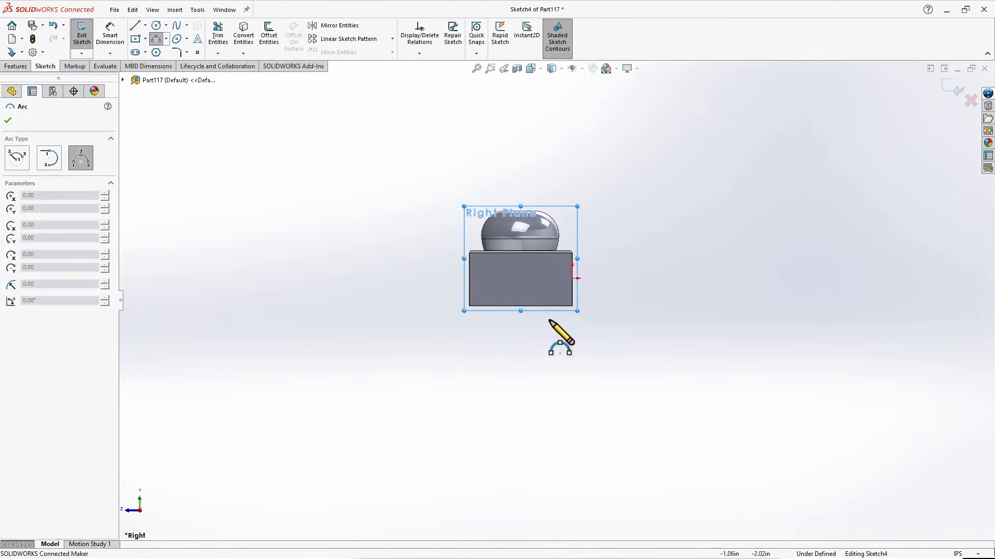
pyautogui.click(449, 456)
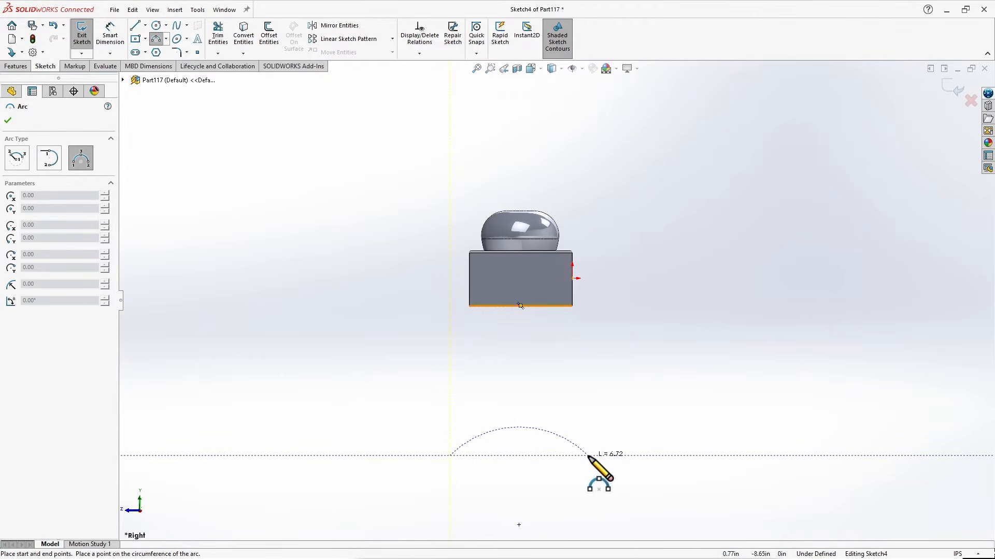
pyautogui.click(589, 456)
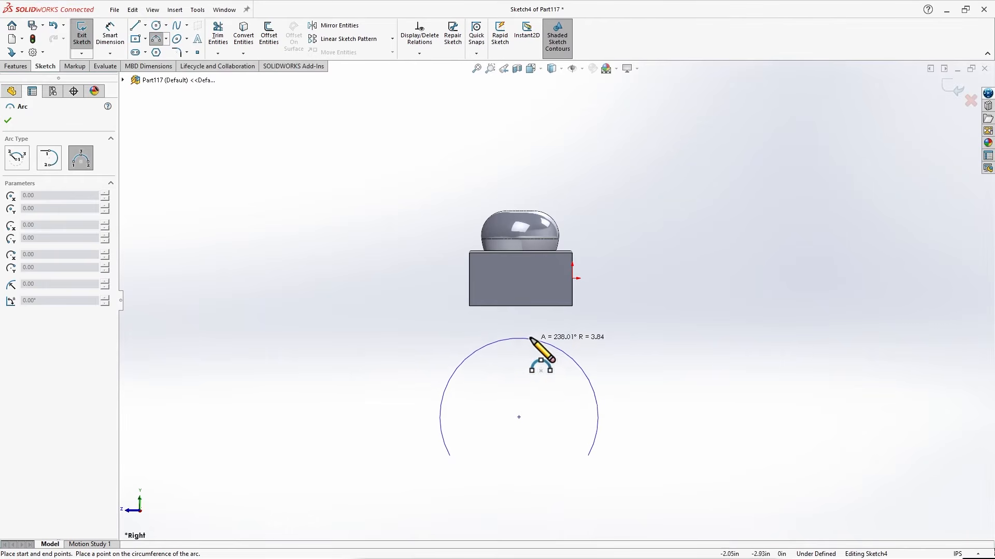
pyautogui.click(521, 297)
pyautogui.press('Escape')
pyautogui.moveTo(521, 296)
pyautogui.mouseDown(button='middle')
pyautogui.moveTo(491, 375)
pyautogui.moveTo(484, 351)
pyautogui.moveTo(513, 347)
pyautogui.mouseUp(button='middle')
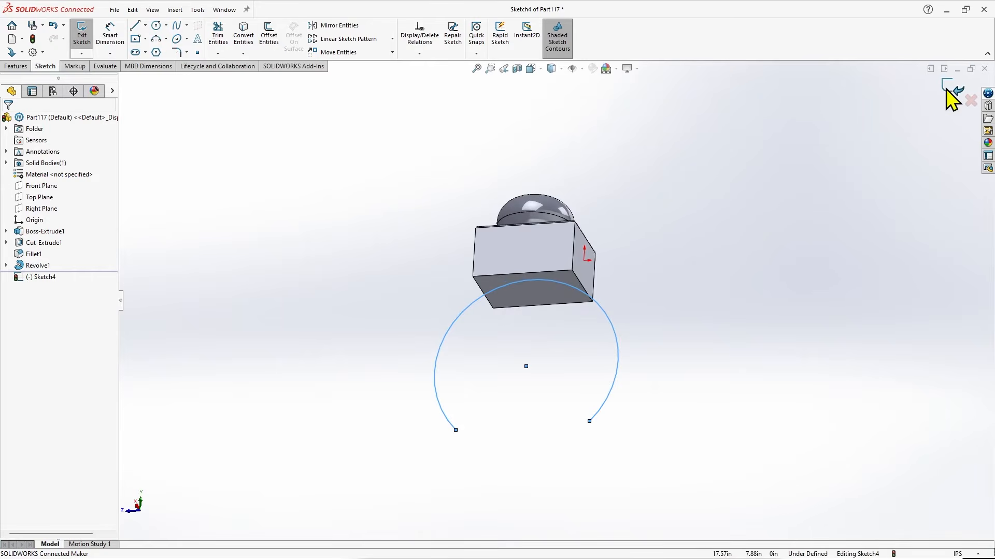
pyautogui.click(952, 89)
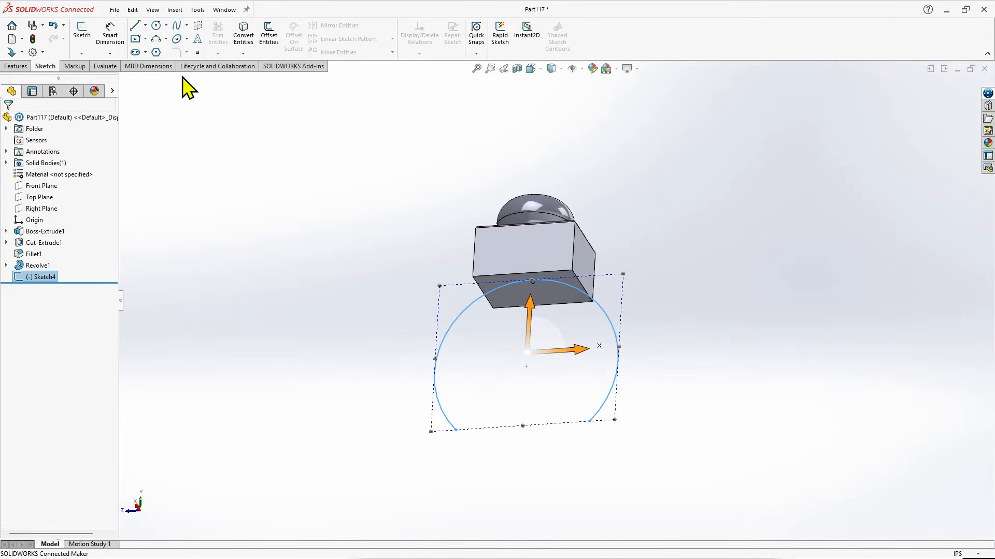
# Create a reference plane coincident with the arc's first endpoint and perpendicular to the arc.
pyautogui.click(16, 66)
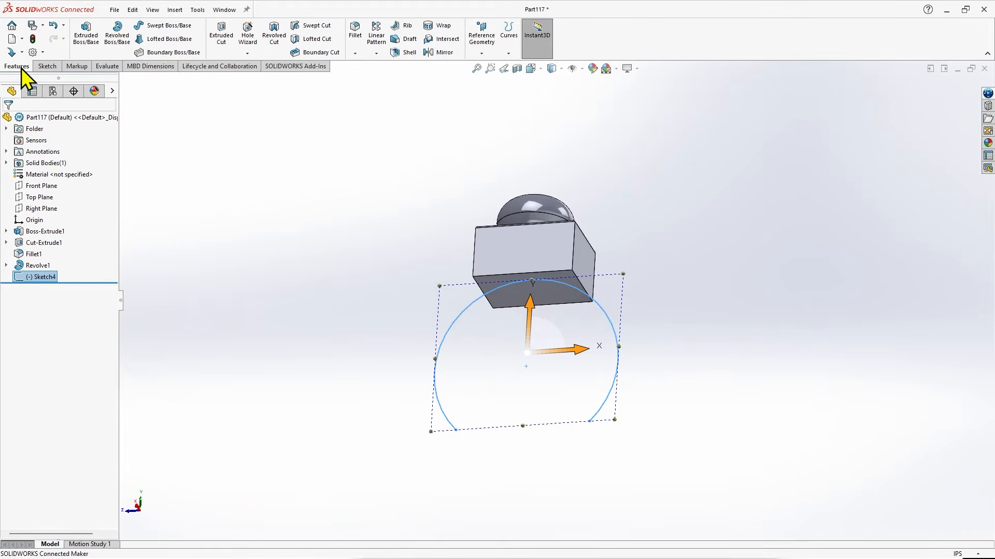
pyautogui.click(241, 109)
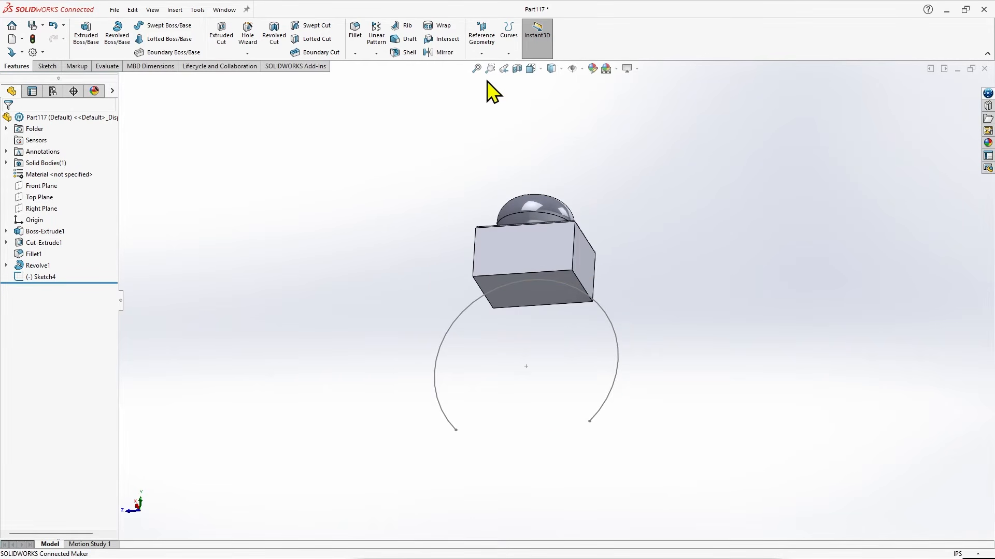
pyautogui.click(487, 46)
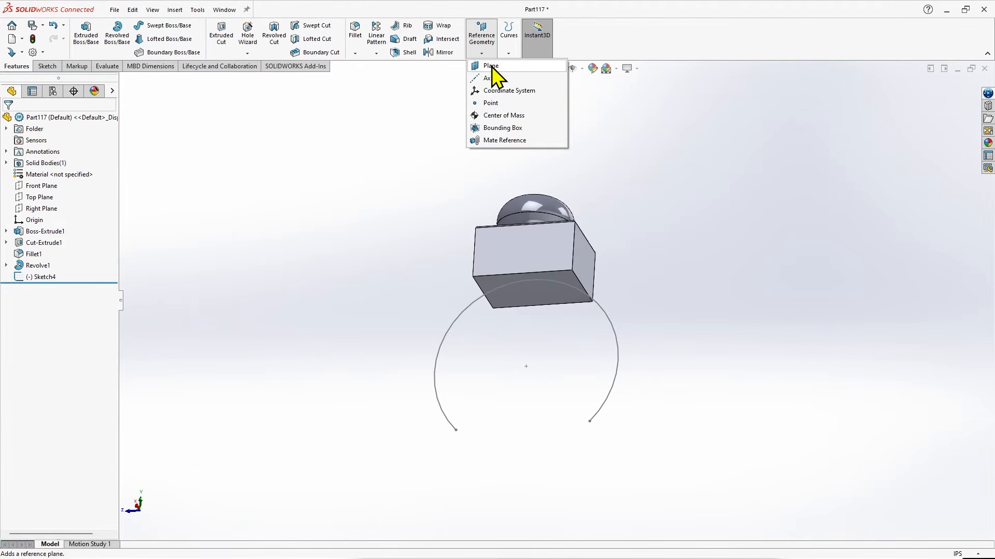
pyautogui.click(489, 65)
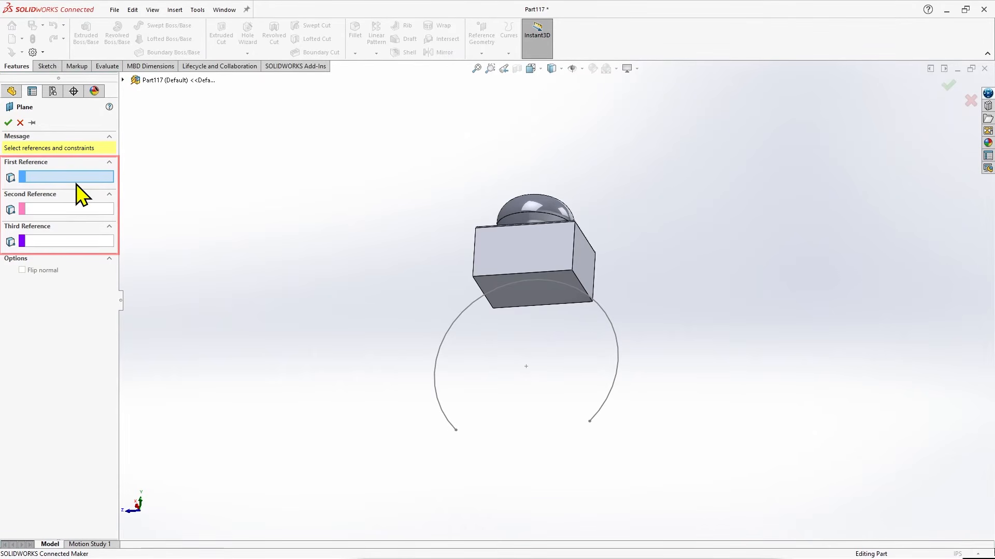
pyautogui.click(456, 431)
pyautogui.moveTo(407, 344)
pyautogui.mouseDown(button='middle')
pyautogui.moveTo(399, 335)
pyautogui.moveTo(430, 337)
pyautogui.moveTo(399, 327)
pyautogui.moveTo(394, 334)
pyautogui.moveTo(409, 337)
pyautogui.moveTo(388, 334)
pyautogui.mouseUp(button='middle')
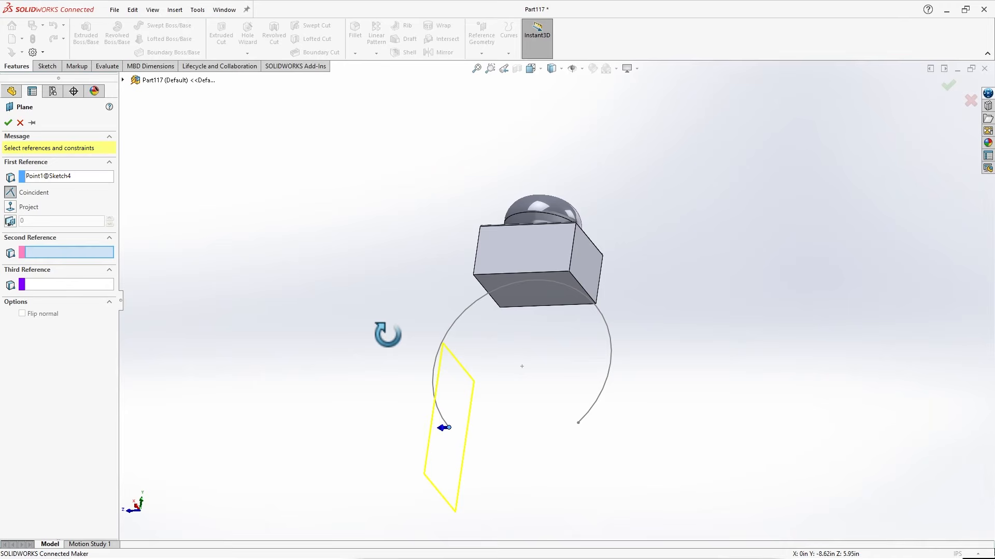
pyautogui.moveTo(387, 334); pyautogui.dragTo(387, 339, button='middle')
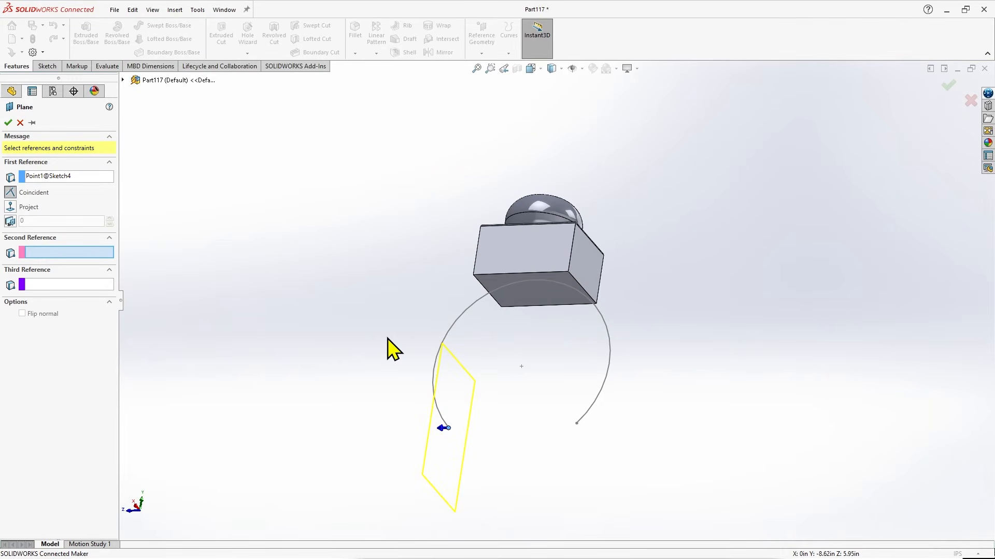
pyautogui.scroll(-3, 467, 440)
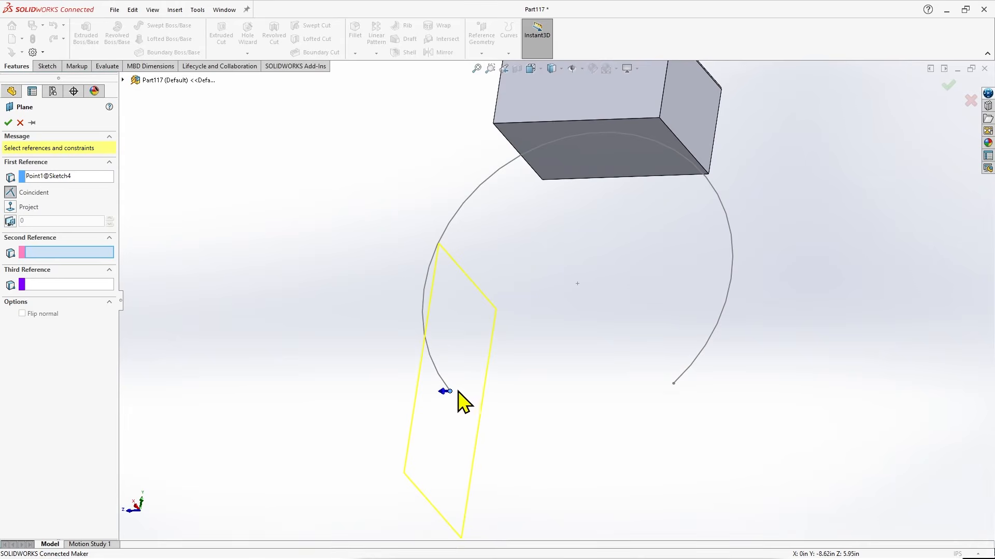
pyautogui.click(440, 377)
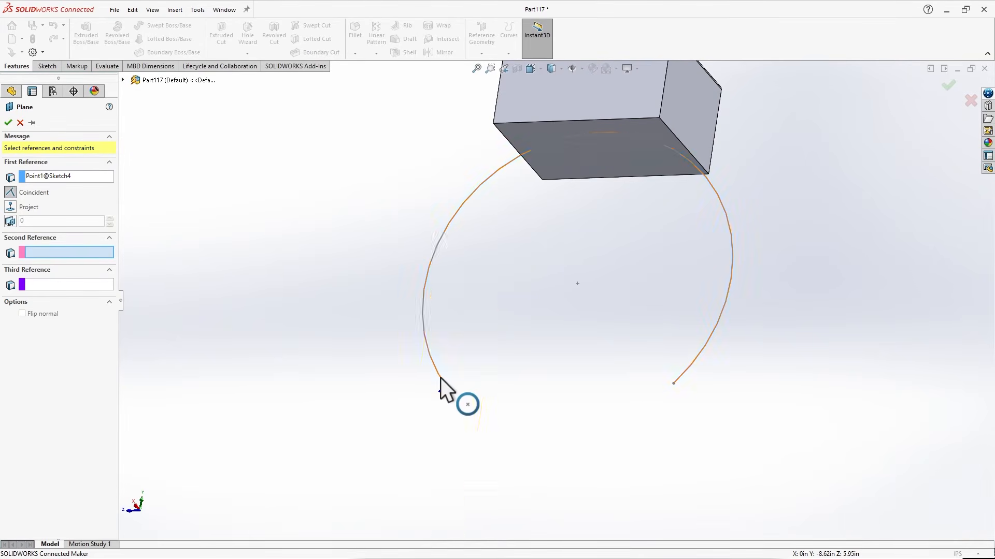
pyautogui.scroll(5, 463, 410)
pyautogui.moveTo(539, 343); pyautogui.dragTo(584, 438, button='middle')
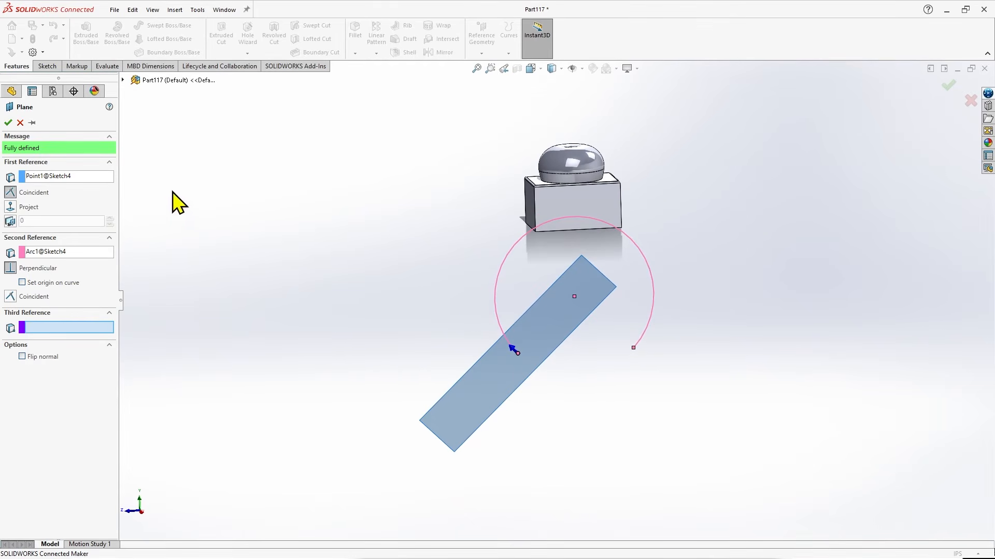
pyautogui.click(8, 123)
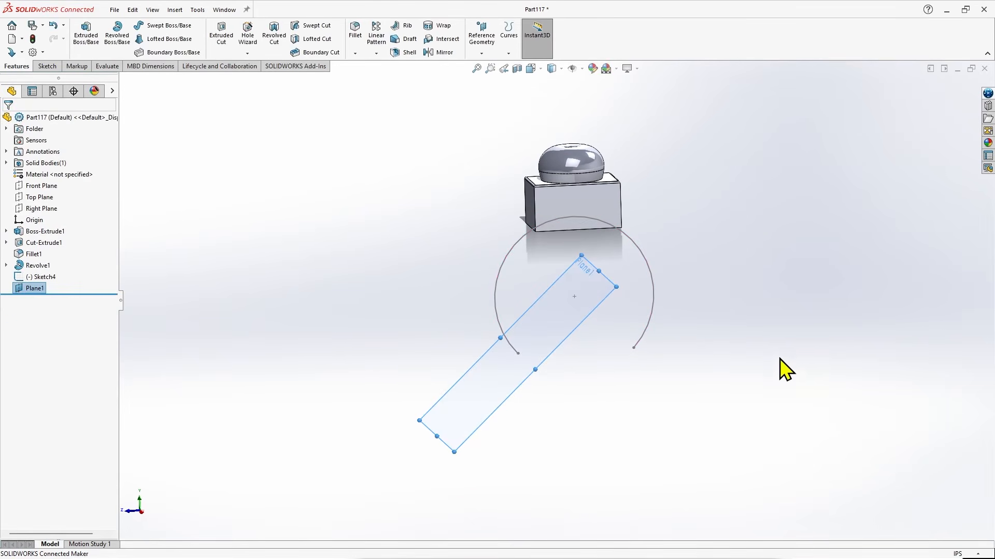
# Sketch a circle of about 0.61 in radius on the new plane, centred on the arc's endpoint, and exit the sketch.
pyautogui.scroll(-3, 599, 340)
pyautogui.moveTo(572, 356); pyautogui.dragTo(546, 331, button='middle')
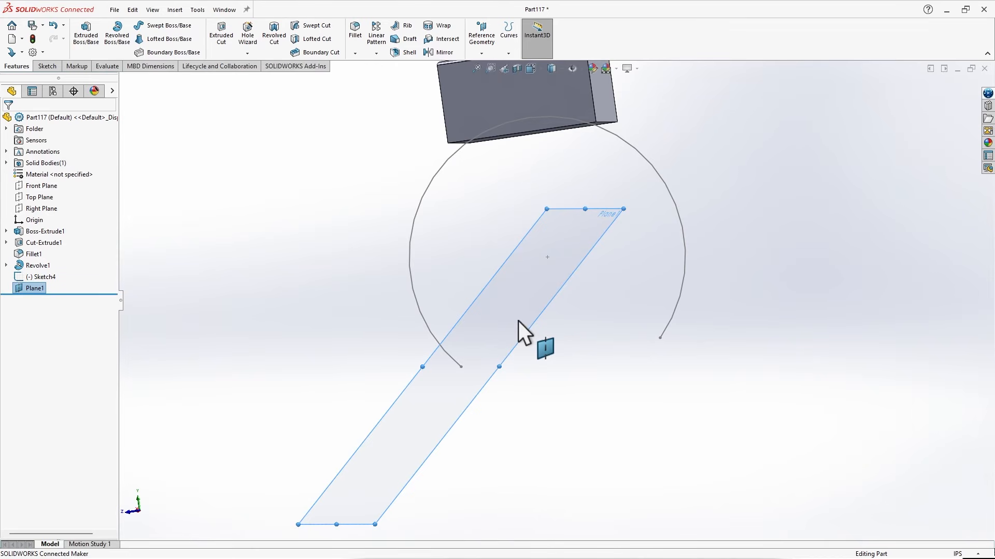
pyautogui.click(518, 324)
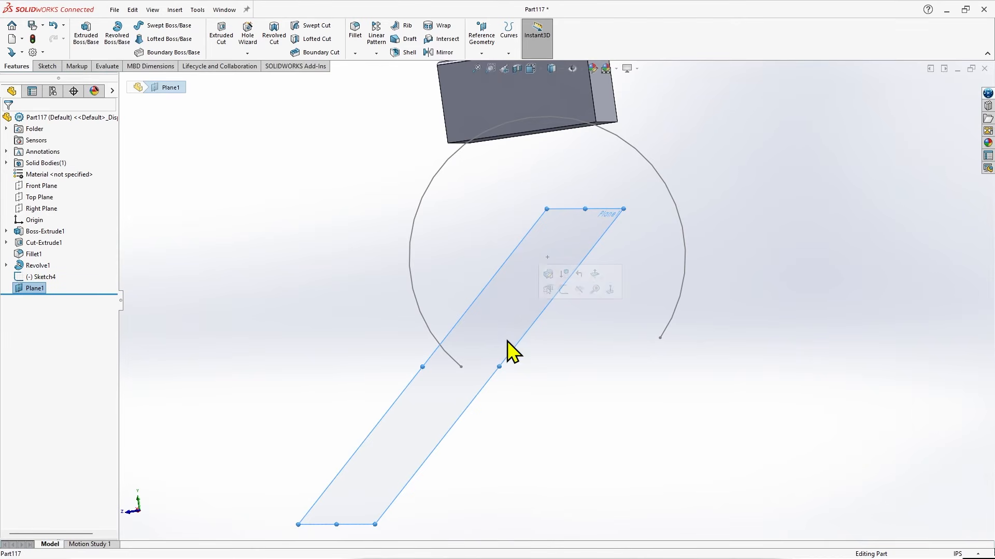
pyautogui.click(562, 289)
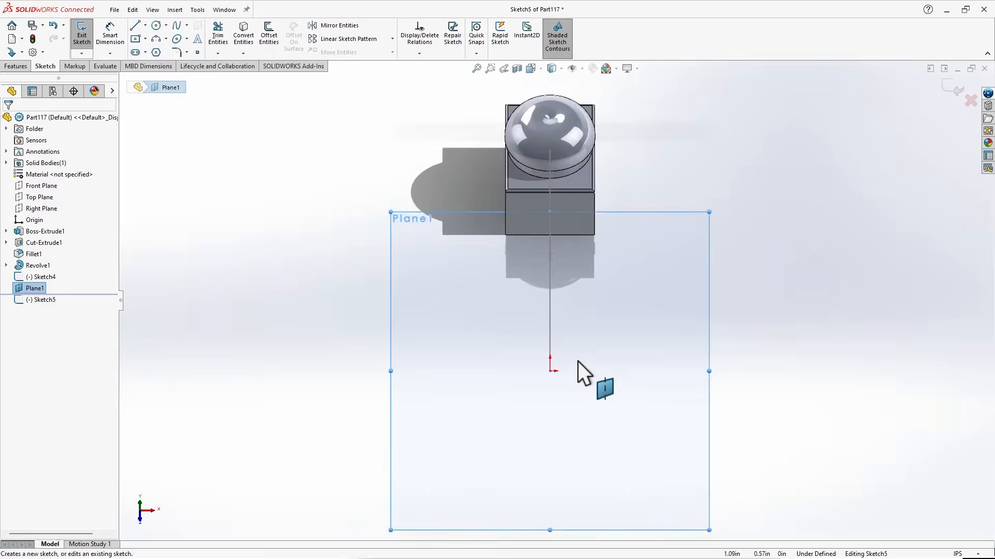
pyautogui.click(156, 26)
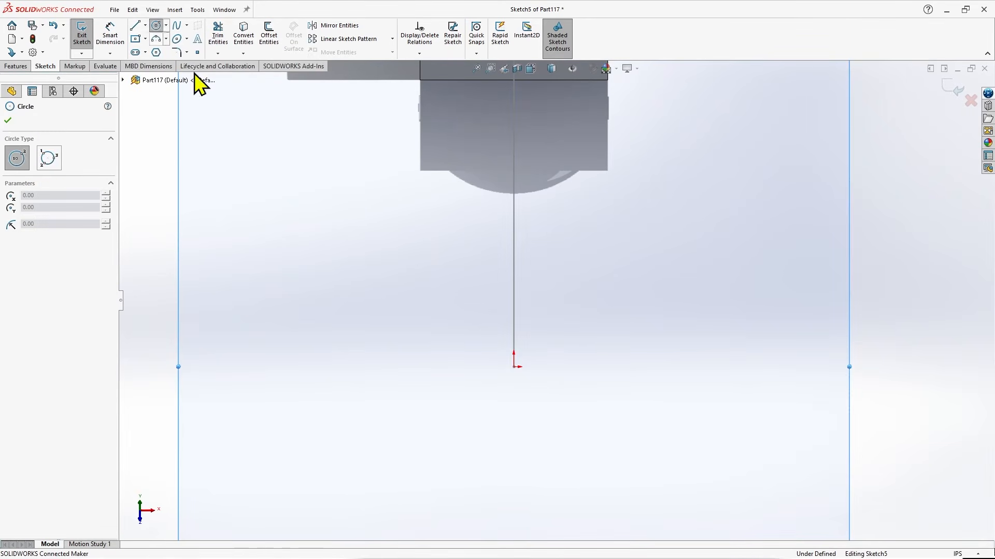
pyautogui.click(514, 367)
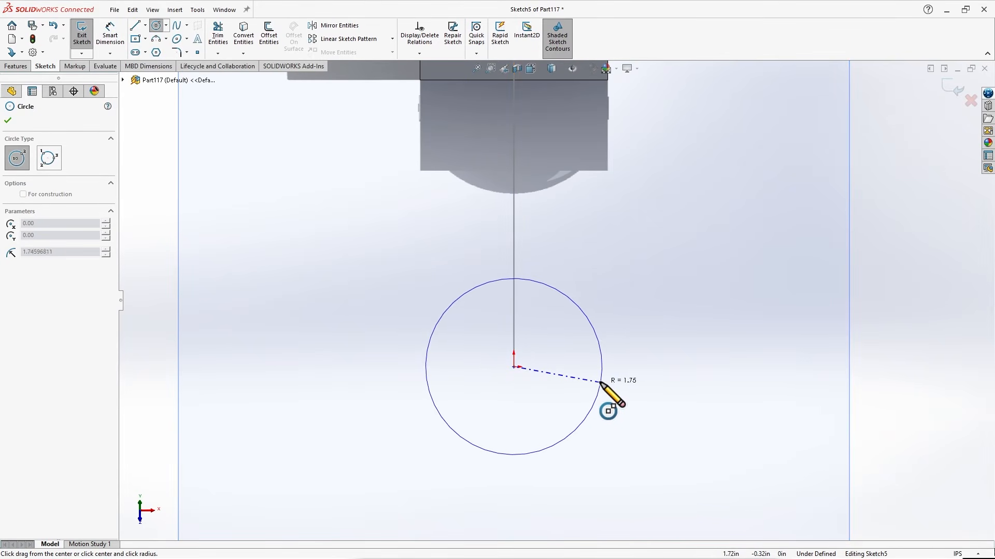
pyautogui.click(544, 373)
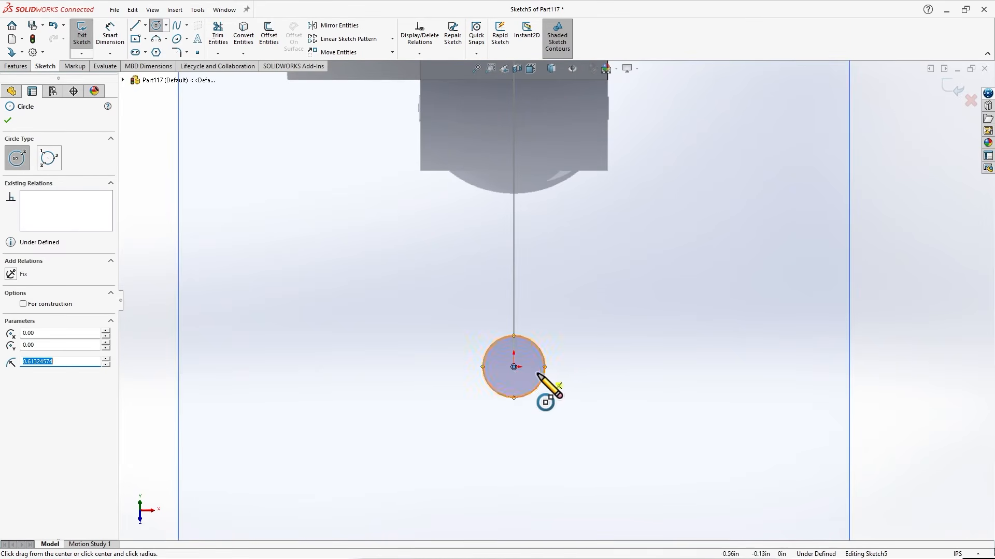
pyautogui.press('f')
pyautogui.moveTo(483, 282)
pyautogui.mouseDown(button='middle')
pyautogui.moveTo(489, 260)
pyautogui.moveTo(545, 264)
pyautogui.mouseUp(button='middle')
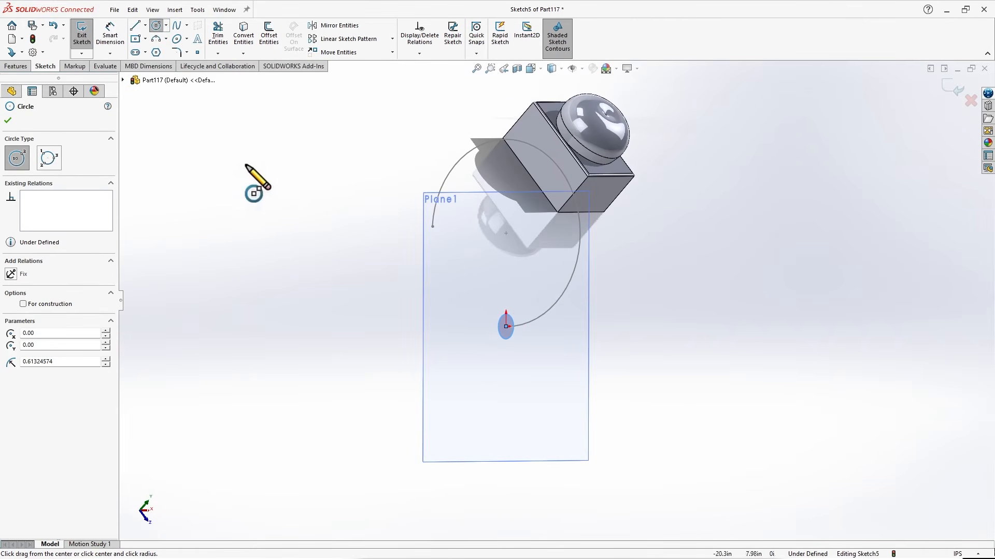
pyautogui.click(7, 122)
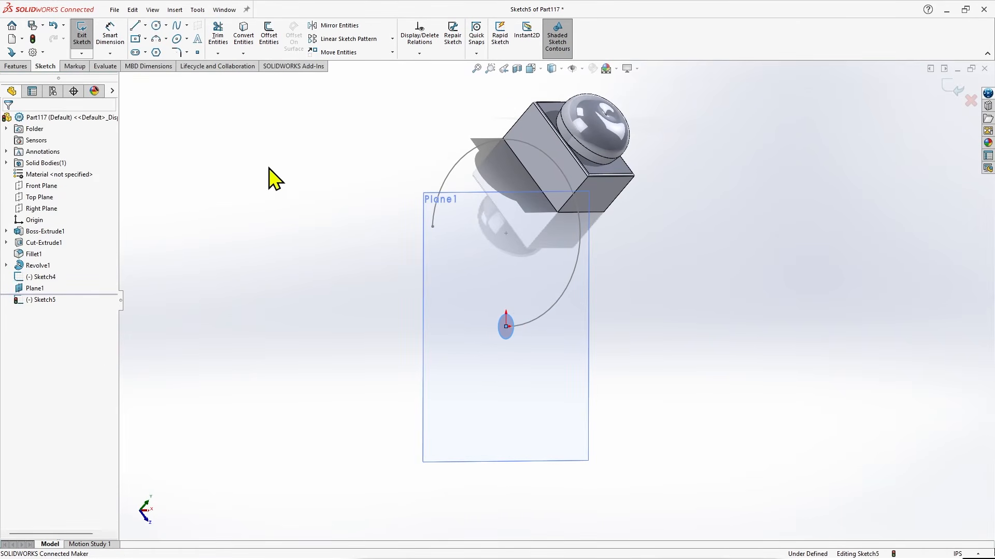
pyautogui.click(951, 89)
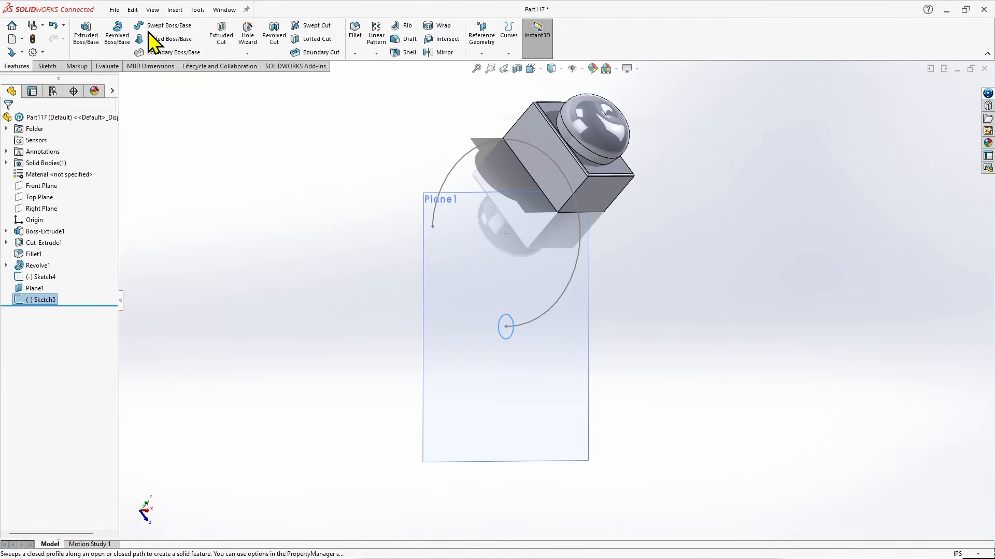
# Sweep the circle along the arc as a solid boss to form the ring band beneath the block.
pyautogui.click(173, 23)
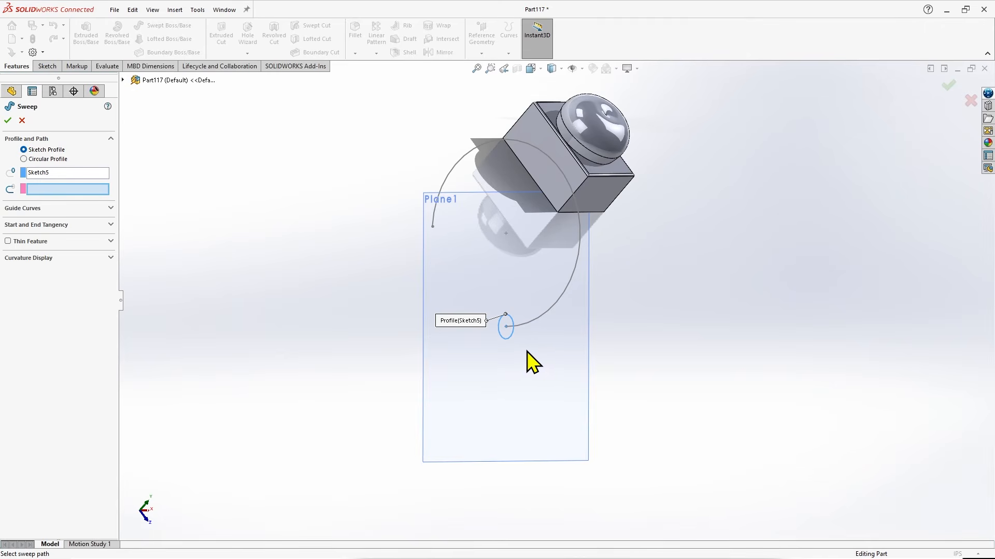
pyautogui.click(536, 320)
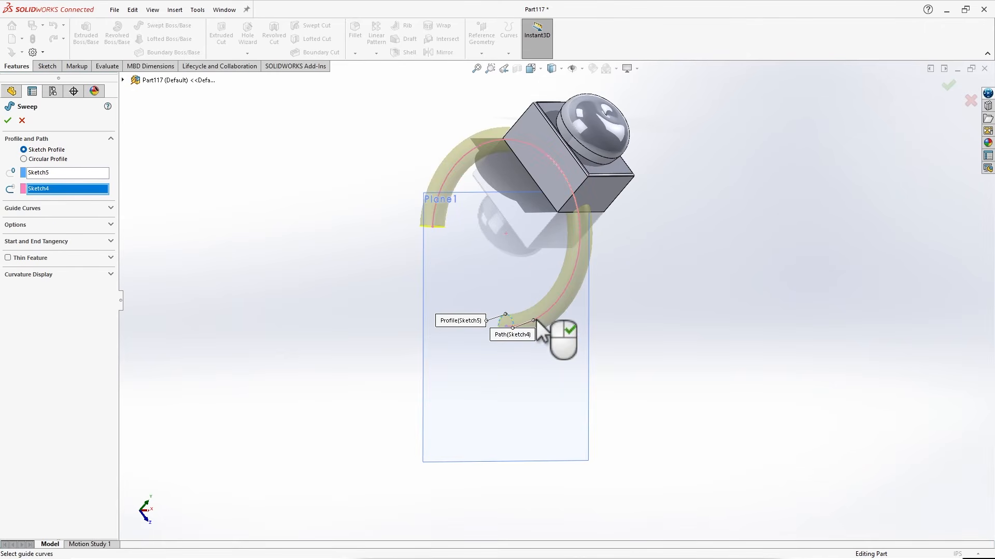
pyautogui.moveTo(438, 362)
pyautogui.mouseDown(button='middle')
pyautogui.moveTo(479, 251)
pyautogui.moveTo(506, 229)
pyautogui.moveTo(549, 223)
pyautogui.moveTo(607, 273)
pyautogui.moveTo(628, 318)
pyautogui.moveTo(606, 349)
pyautogui.moveTo(561, 351)
pyautogui.moveTo(513, 329)
pyautogui.moveTo(486, 328)
pyautogui.moveTo(468, 344)
pyautogui.moveTo(501, 334)
pyautogui.mouseUp(button='middle')
pyautogui.scroll(-3, 632, 269)
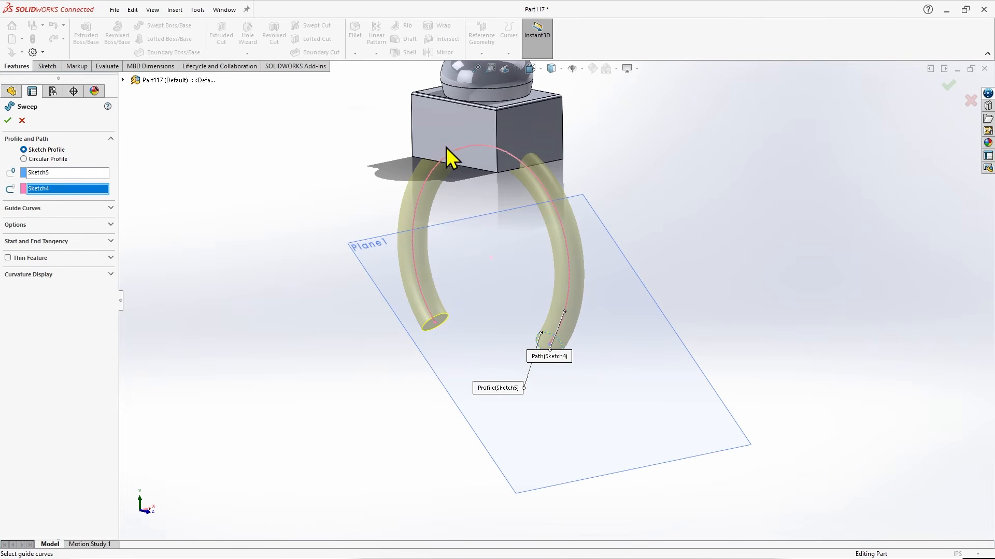
pyautogui.moveTo(462, 296); pyautogui.dragTo(513, 256, button='middle')
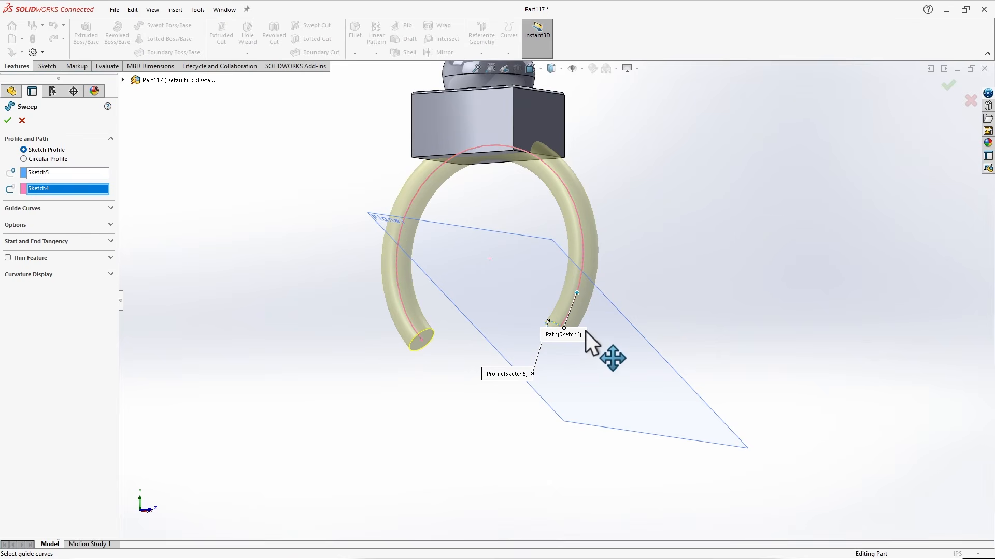
pyautogui.scroll(-3, 580, 332)
pyautogui.moveTo(661, 266); pyautogui.dragTo(693, 318, button='middle')
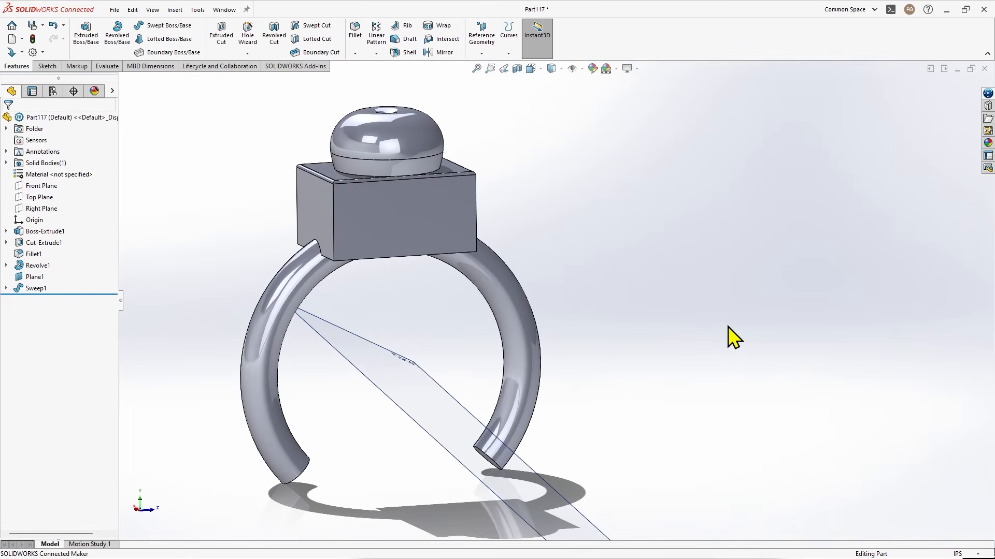